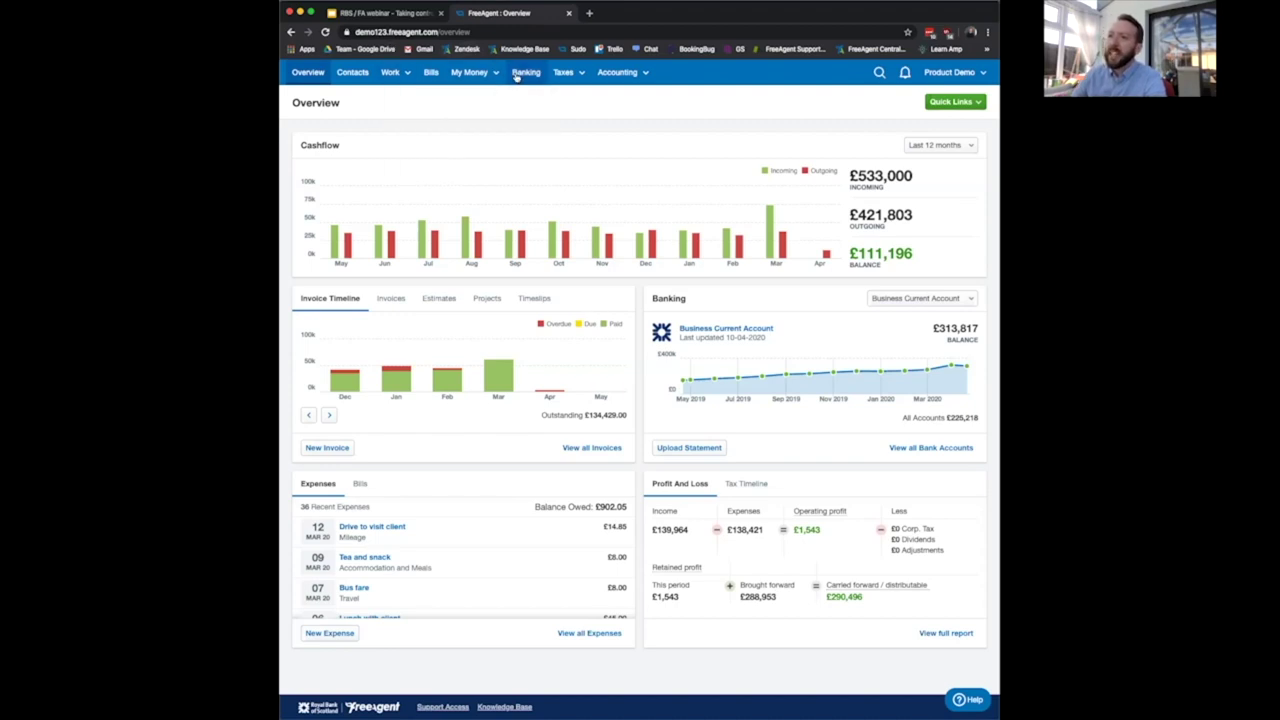
- In the Business Current Account, explain the unexplained Internet transaction as a payment in the Internet & Telephone category
click(518, 76)
click(378, 354)
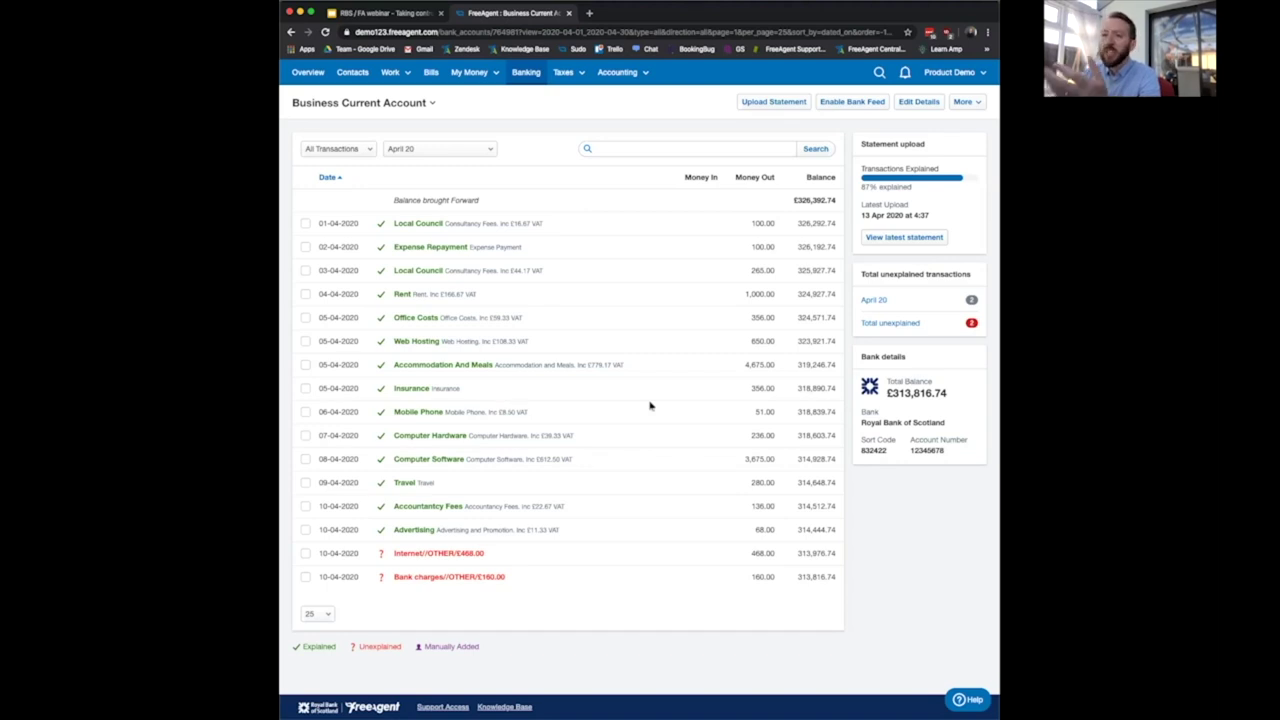
click(469, 556)
scroll(469, 560, down, 2)
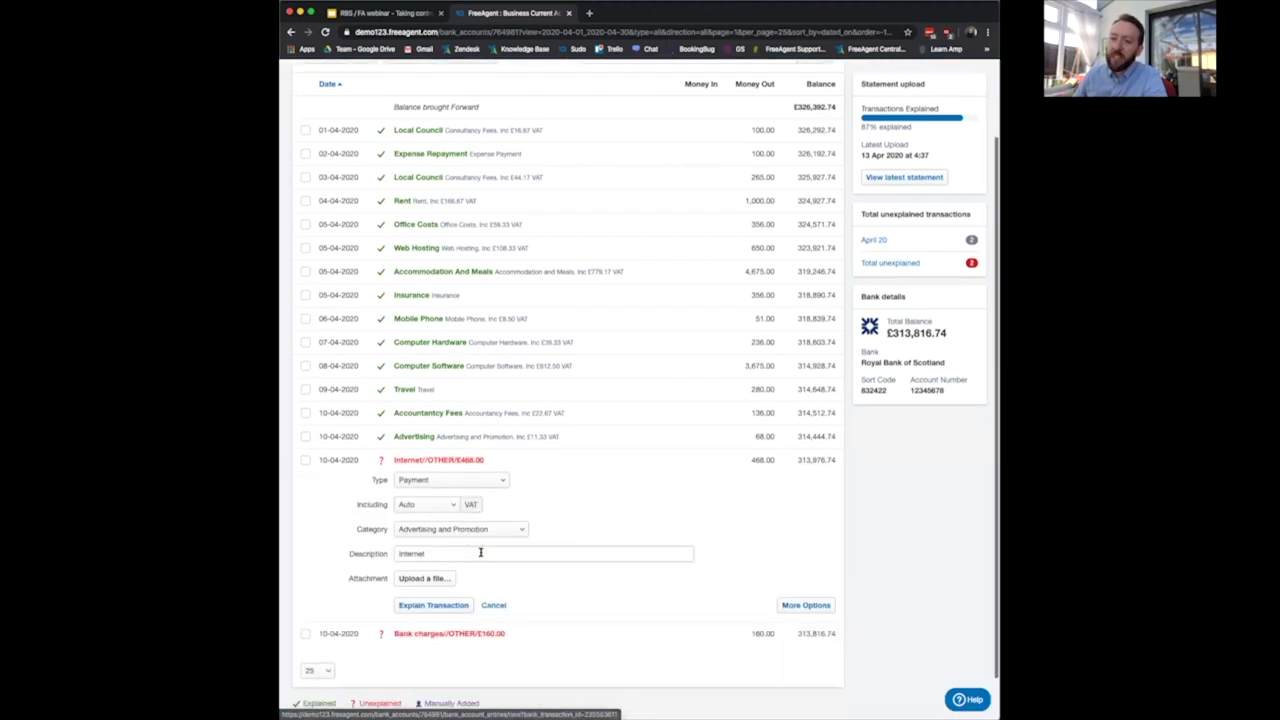
scroll(460, 490, down, 1)
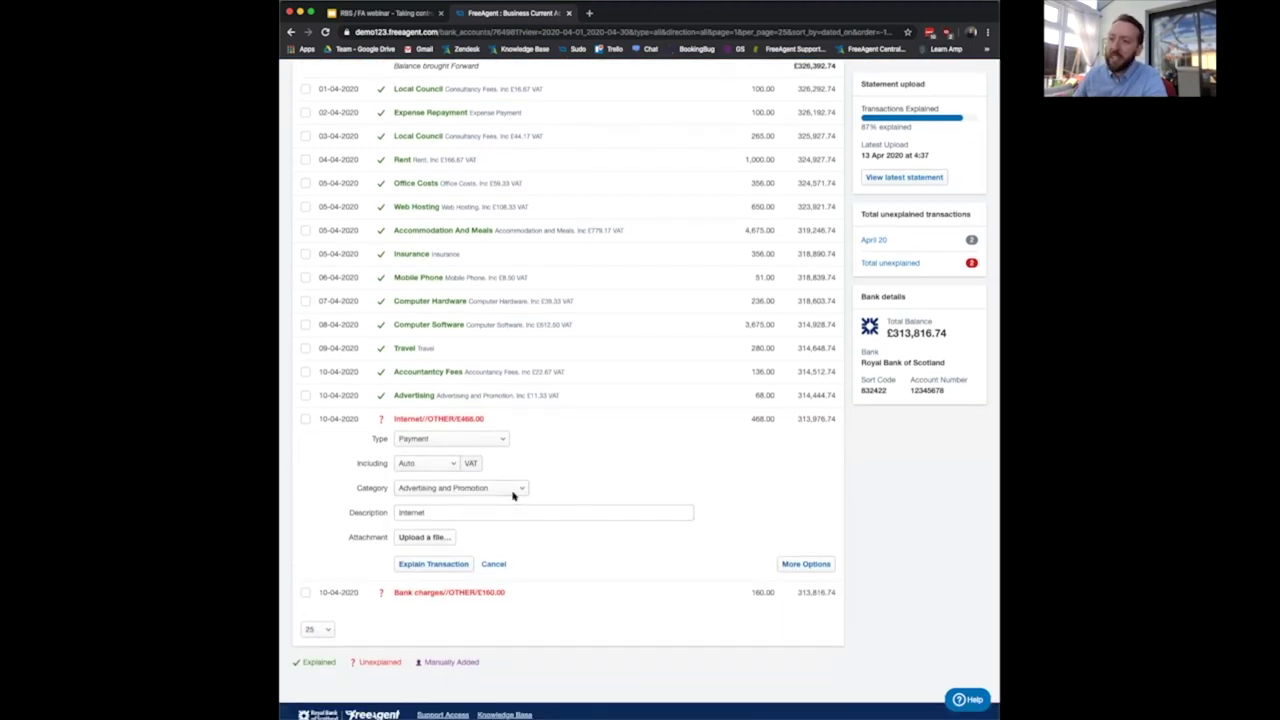
scroll(773, 447, down, 1)
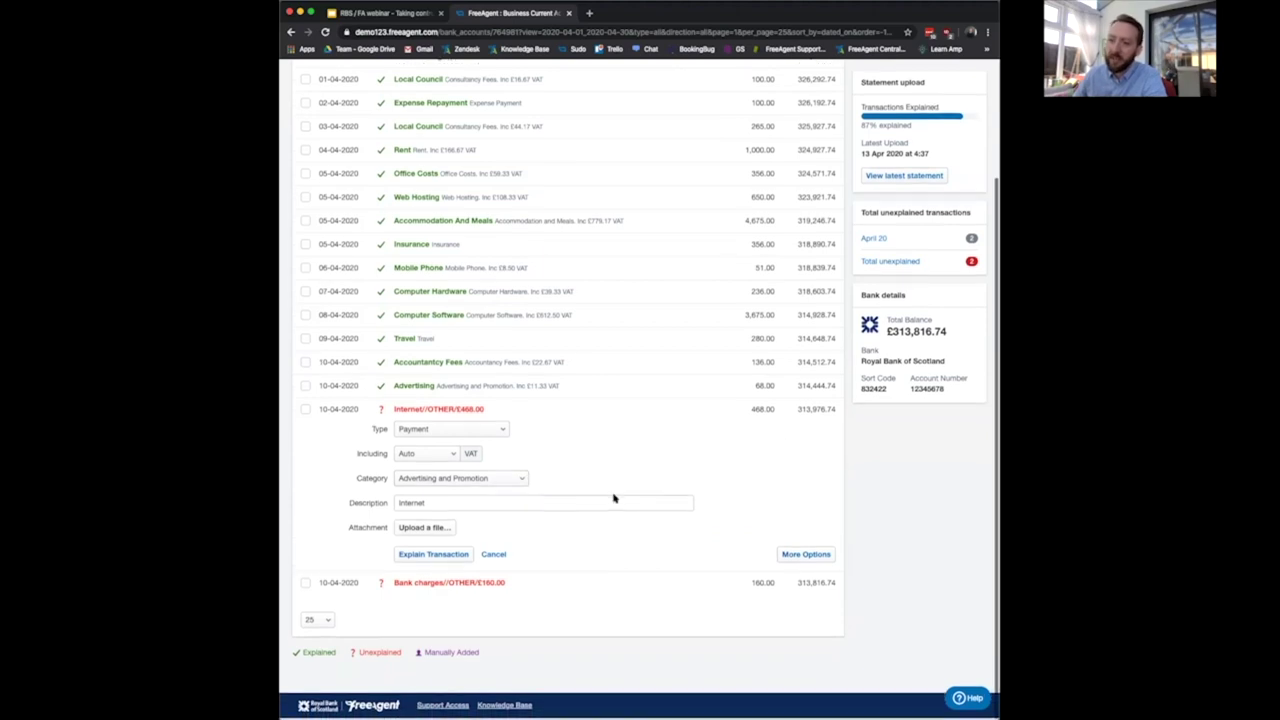
click(514, 481)
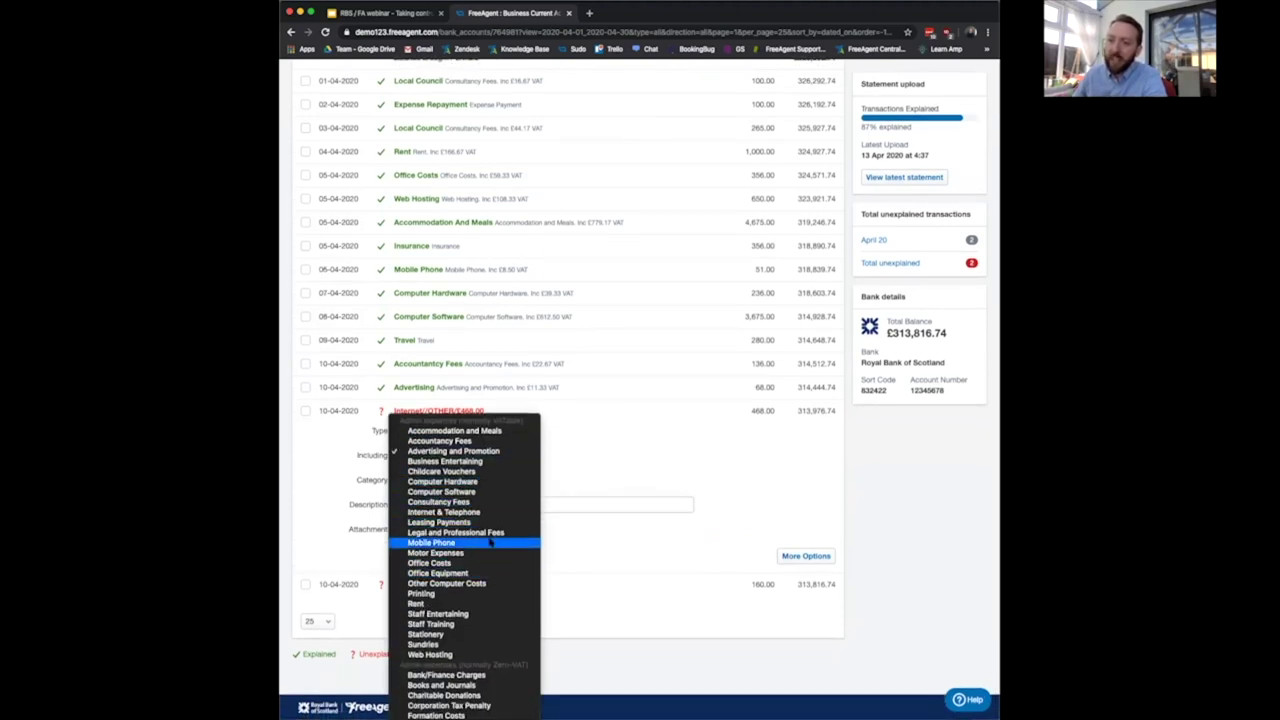
click(487, 513)
click(452, 554)
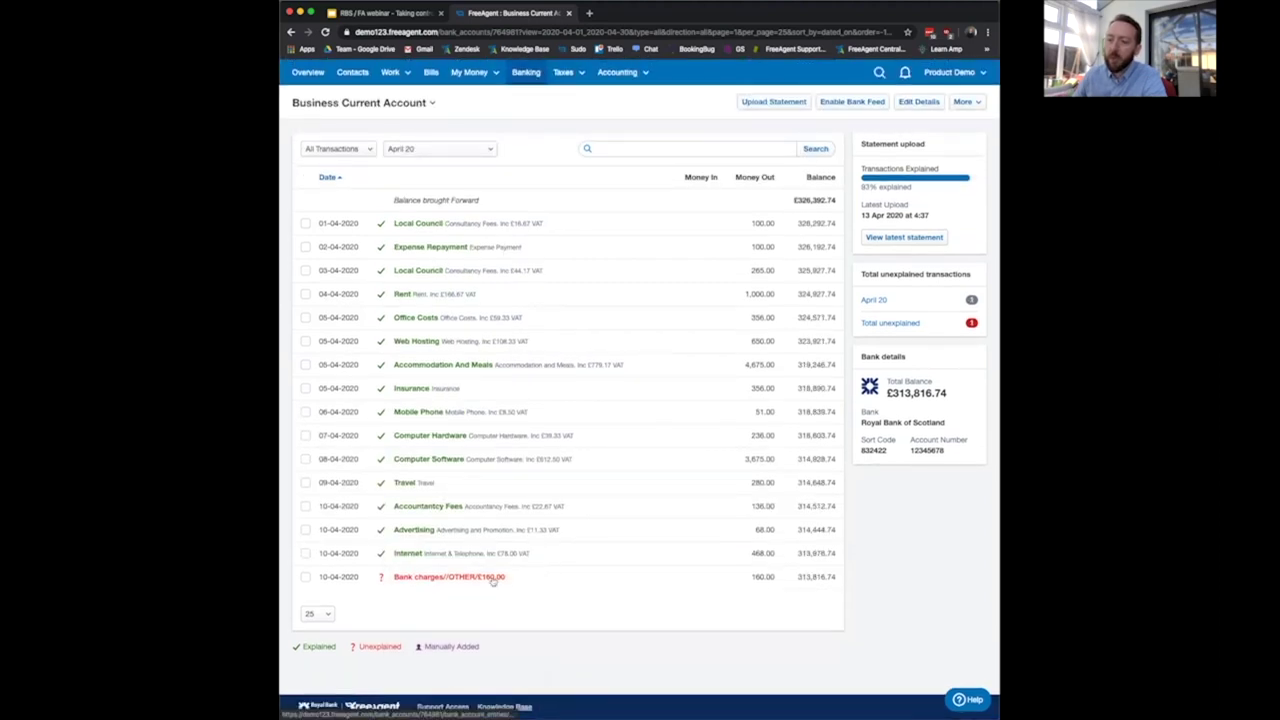
- Explain the unexplained Bank charges transaction as a payment in the Bank/Finance Charges category
click(486, 577)
scroll(663, 465, down, 3)
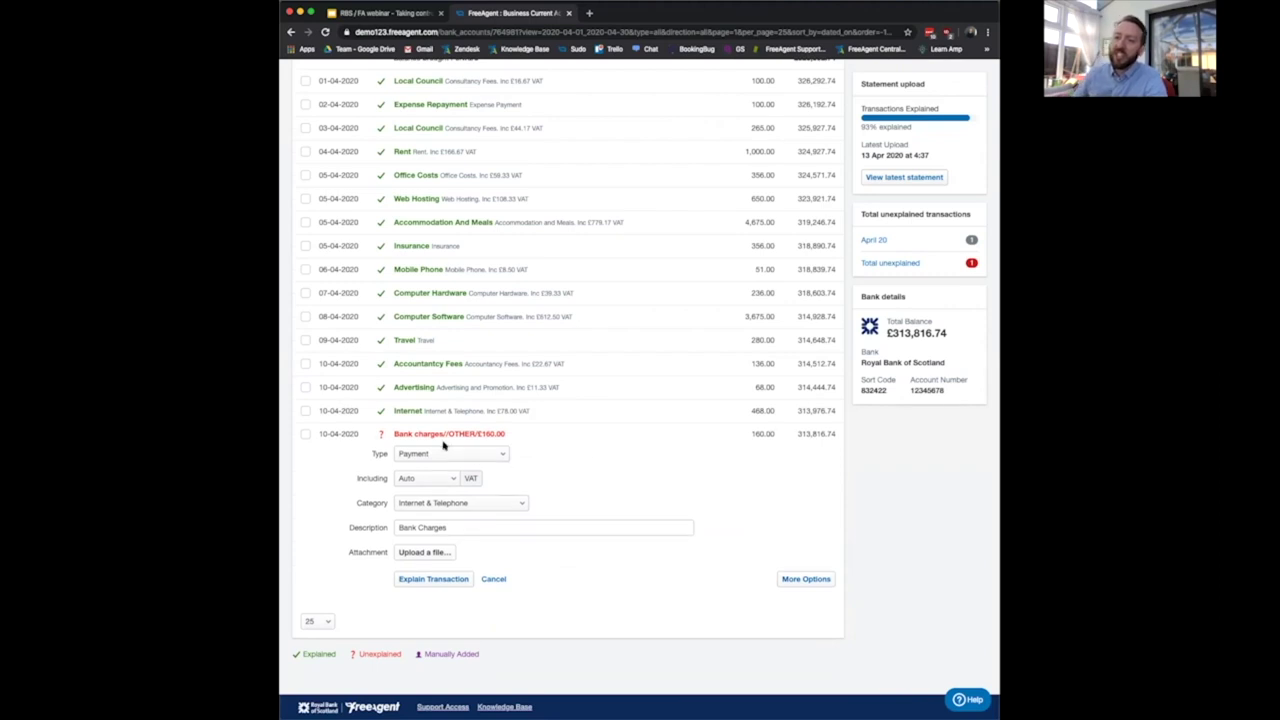
click(442, 504)
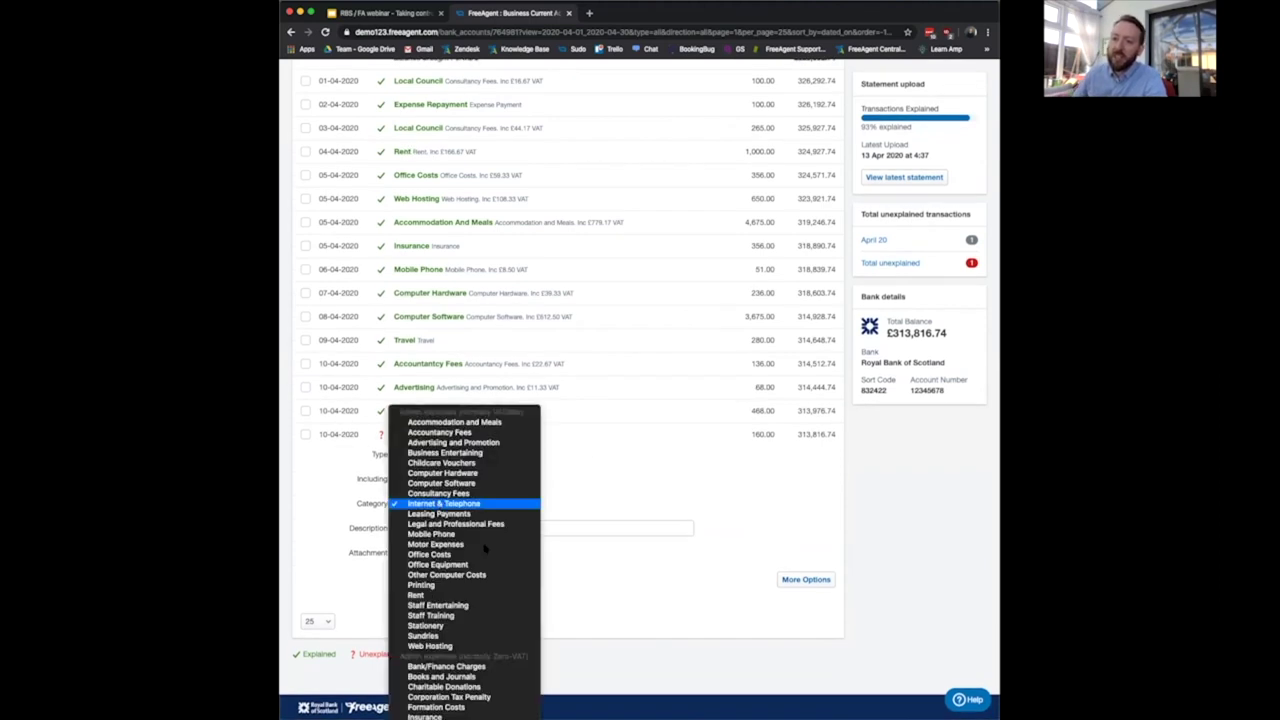
click(446, 551)
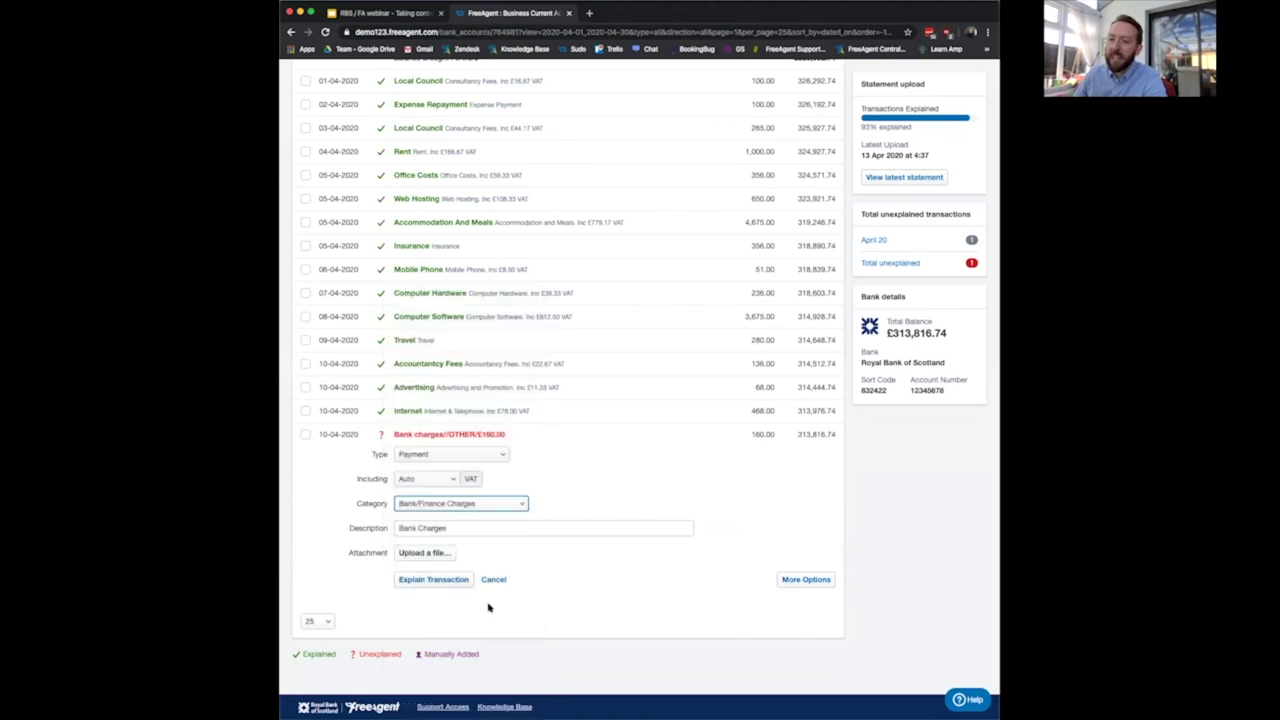
click(440, 580)
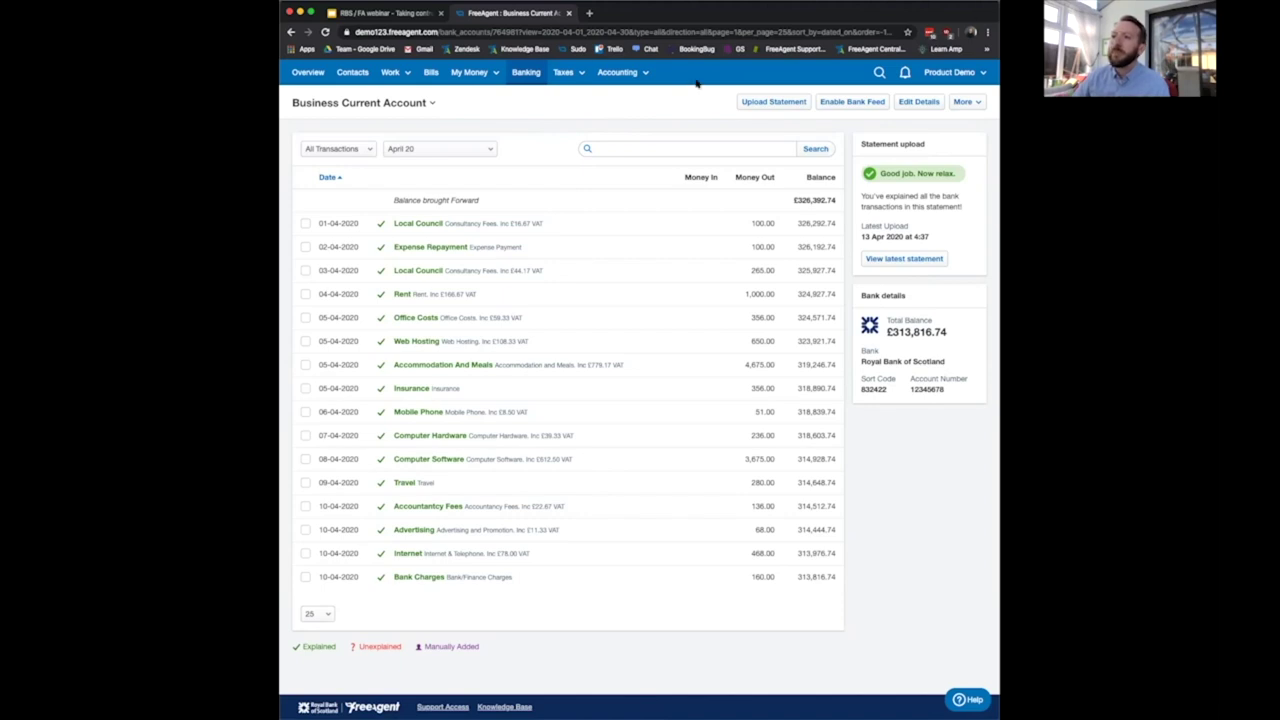
- Open the Profit & Loss report, view its quarterly and yearly versions, and return to the monthly breakdown
click(619, 97)
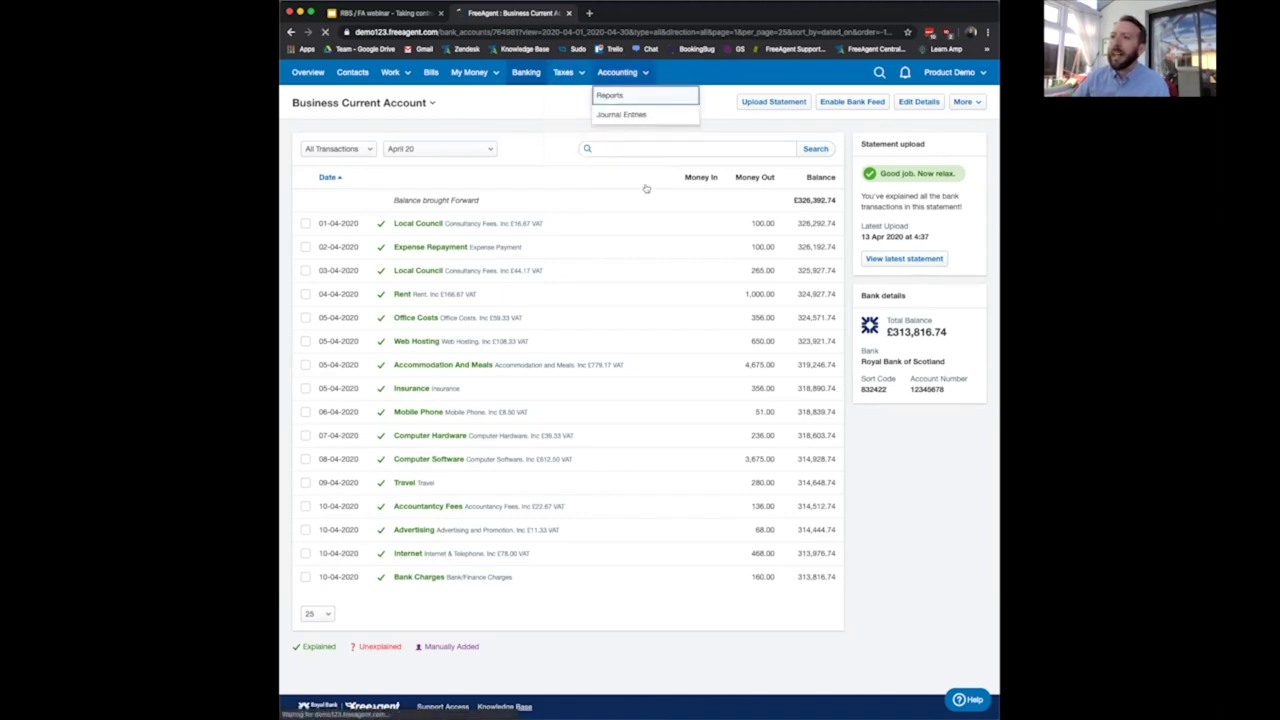
click(349, 180)
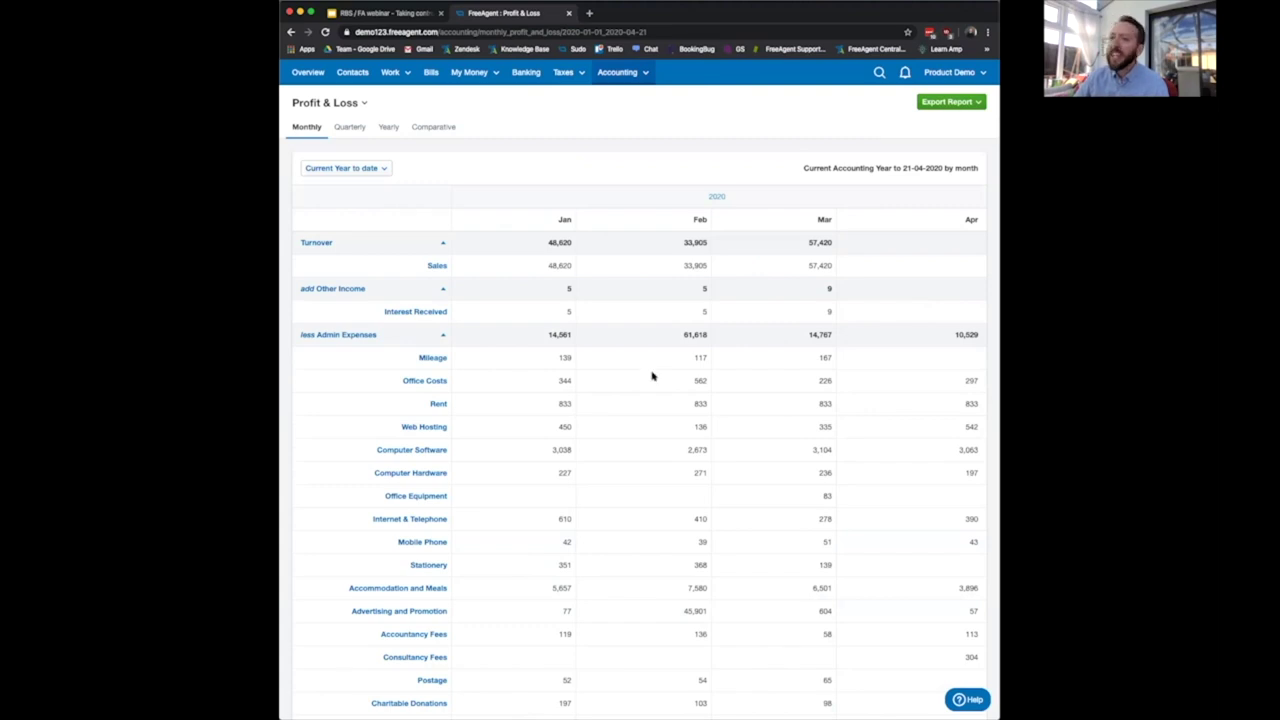
scroll(652, 376, down, 1)
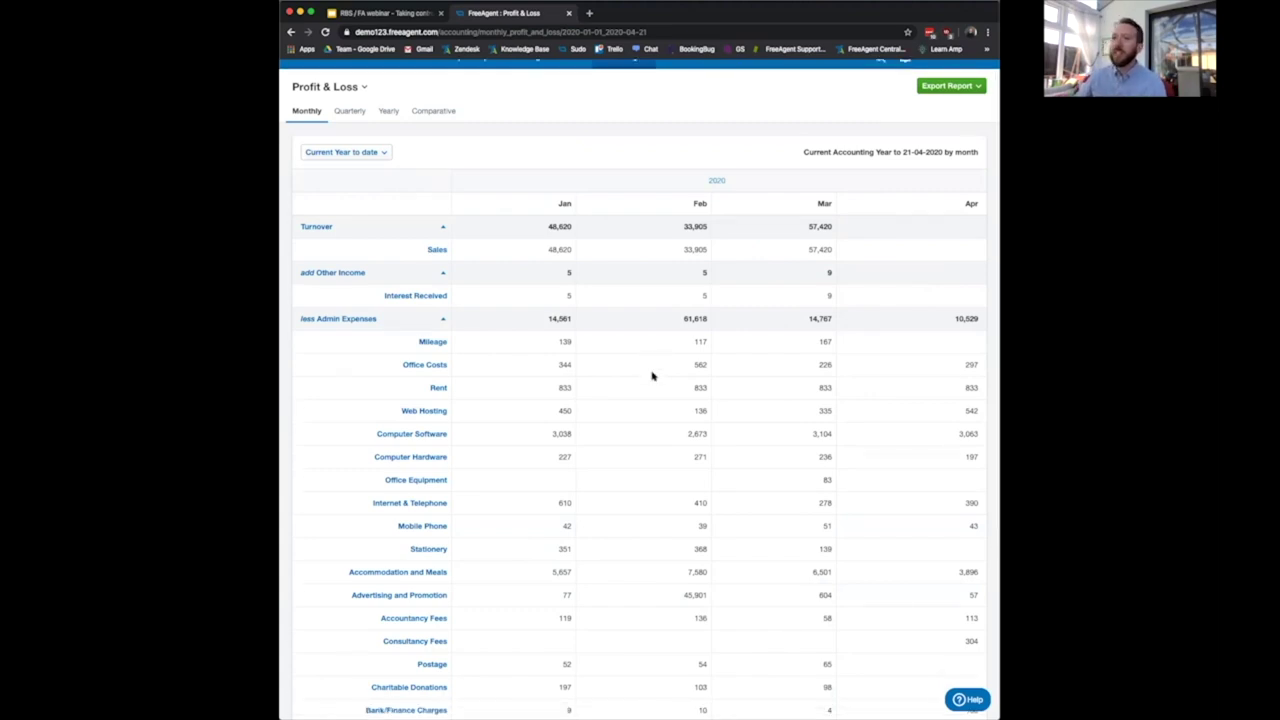
click(345, 111)
click(388, 127)
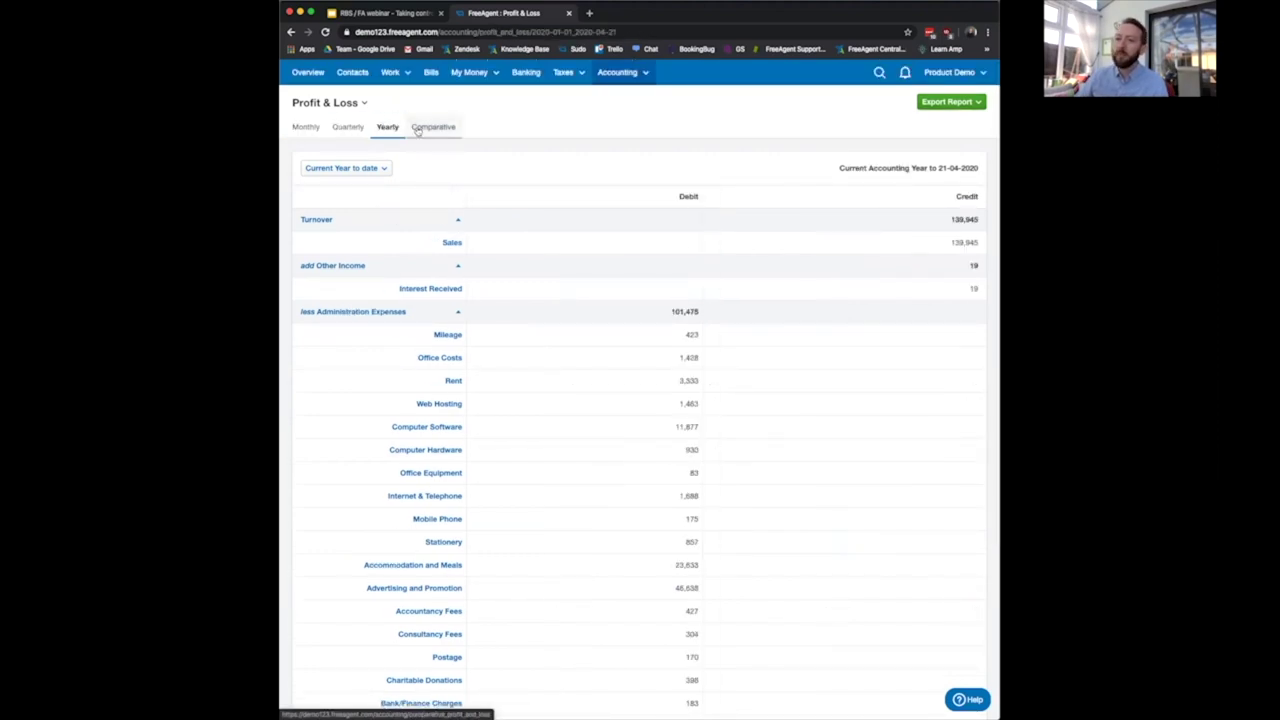
click(314, 130)
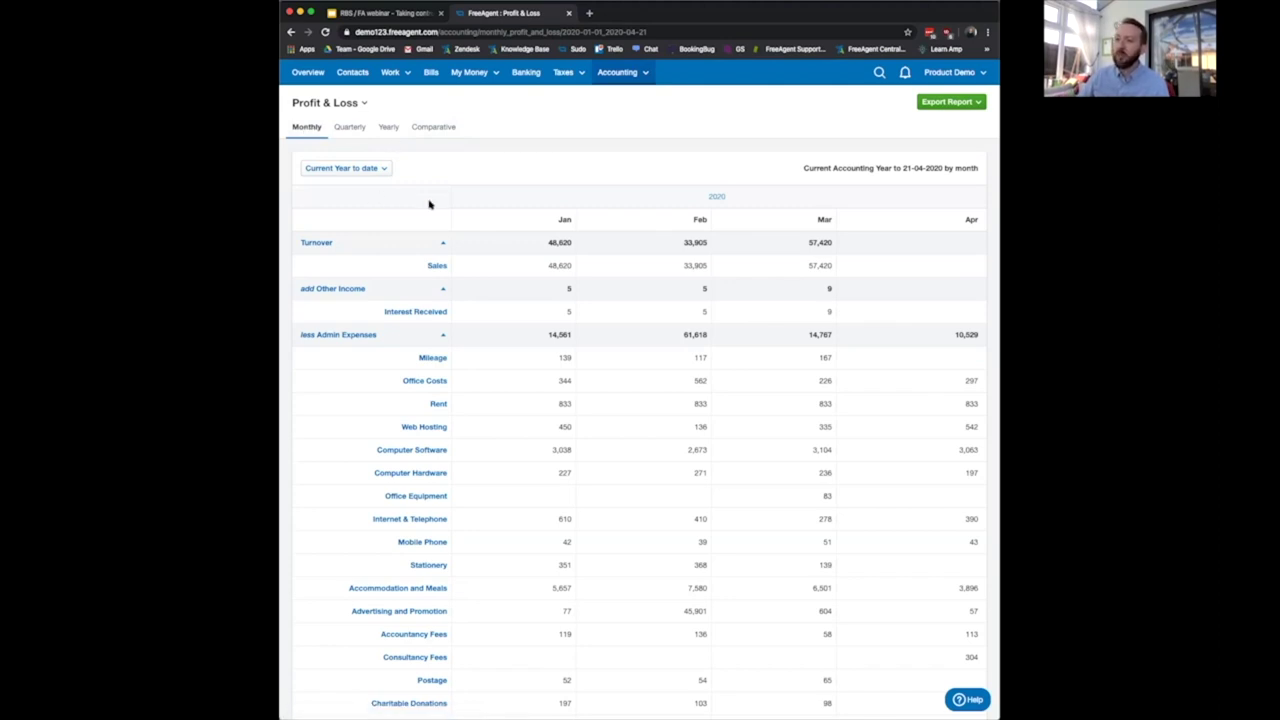
- Examine the monthly turnover, the admin expense categories such as Rent, and the operating profit for January to April 2020
scroll(429, 203, down, 1)
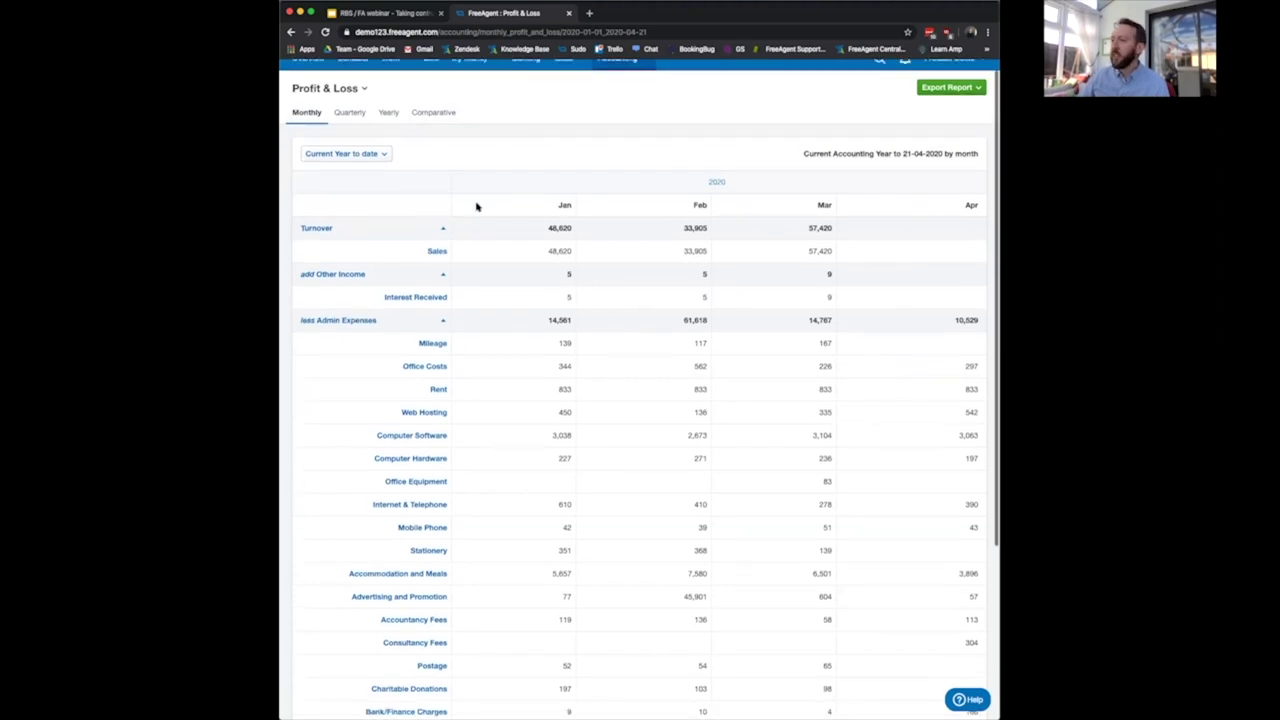
scroll(537, 220, down, 1)
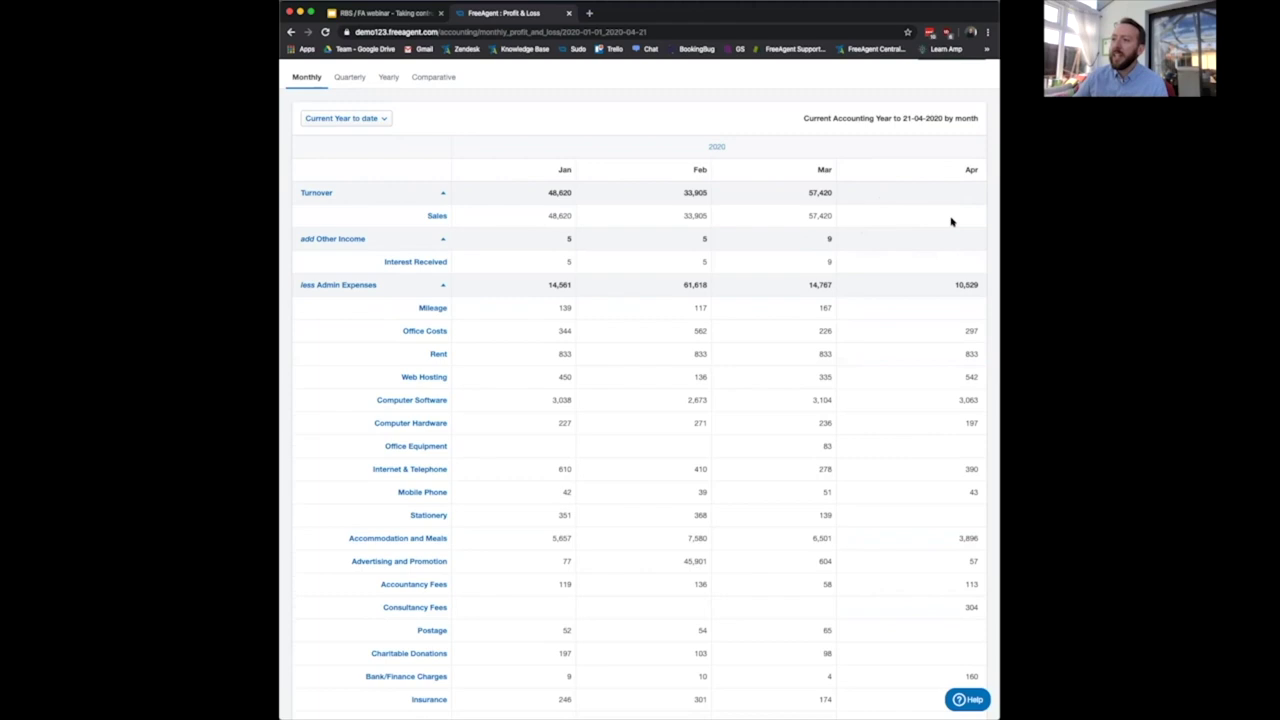
scroll(951, 220, down, 3)
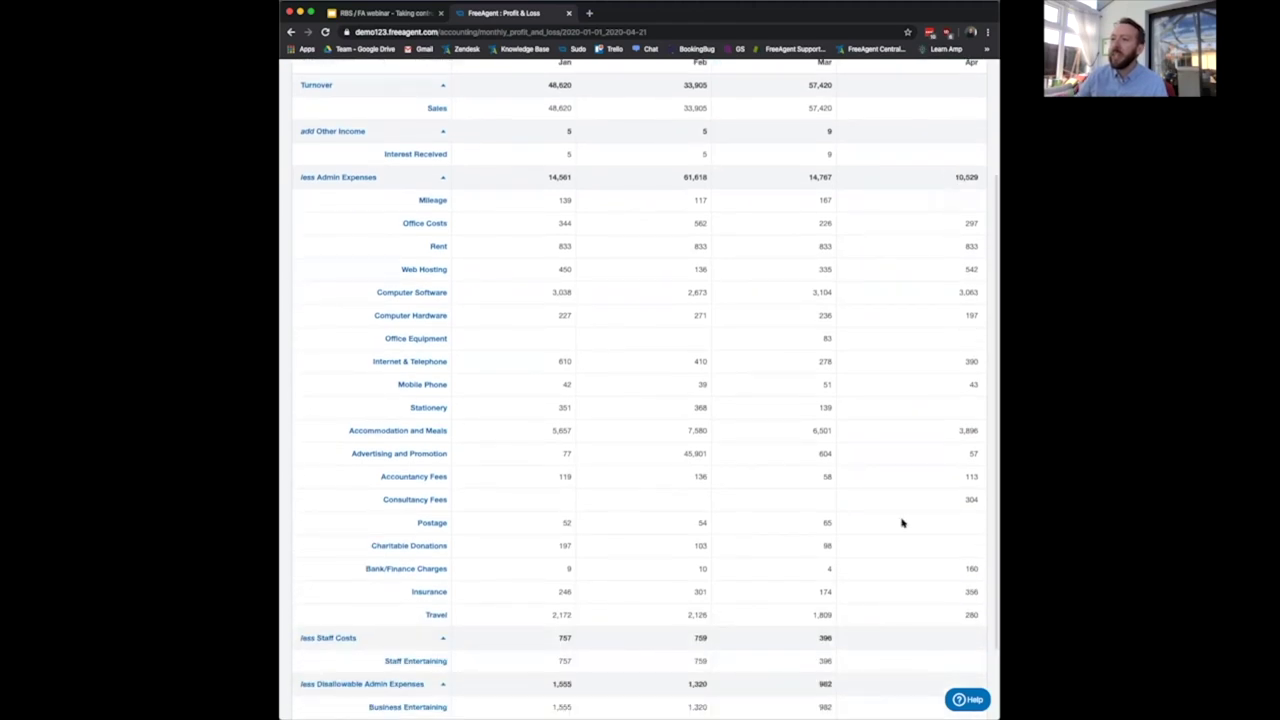
scroll(890, 390, up, 2)
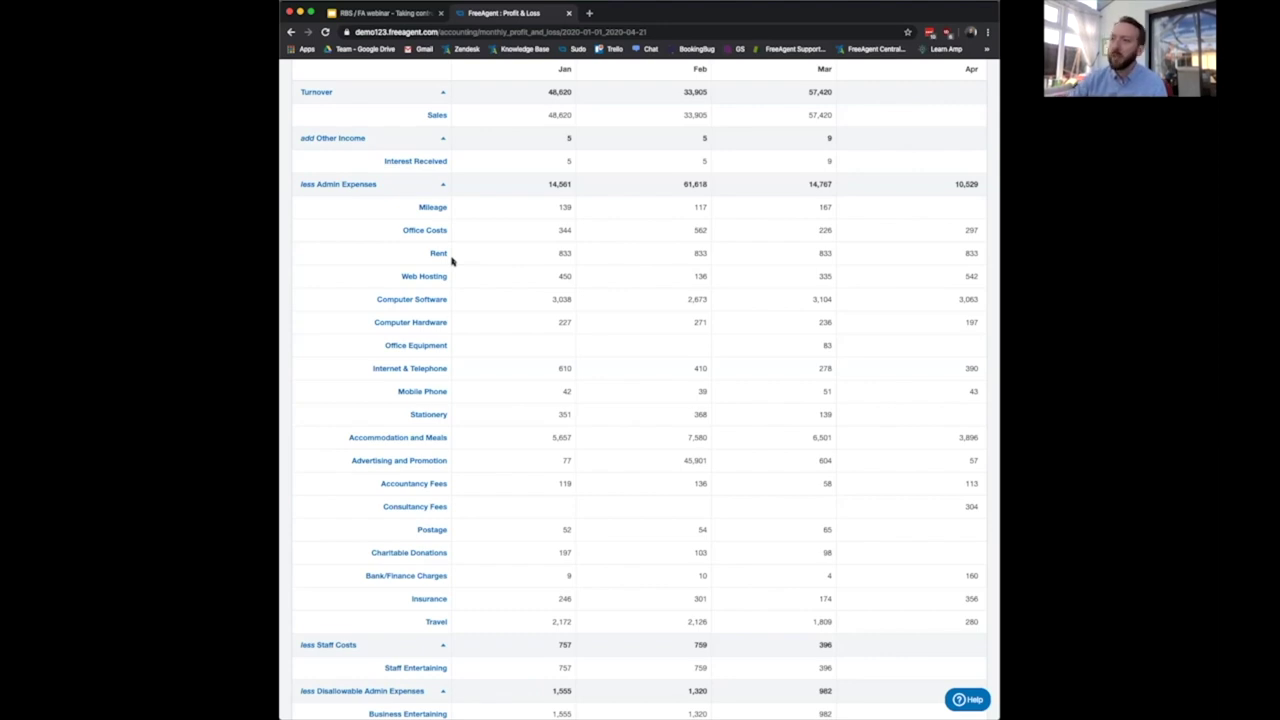
scroll(594, 286, up, 1)
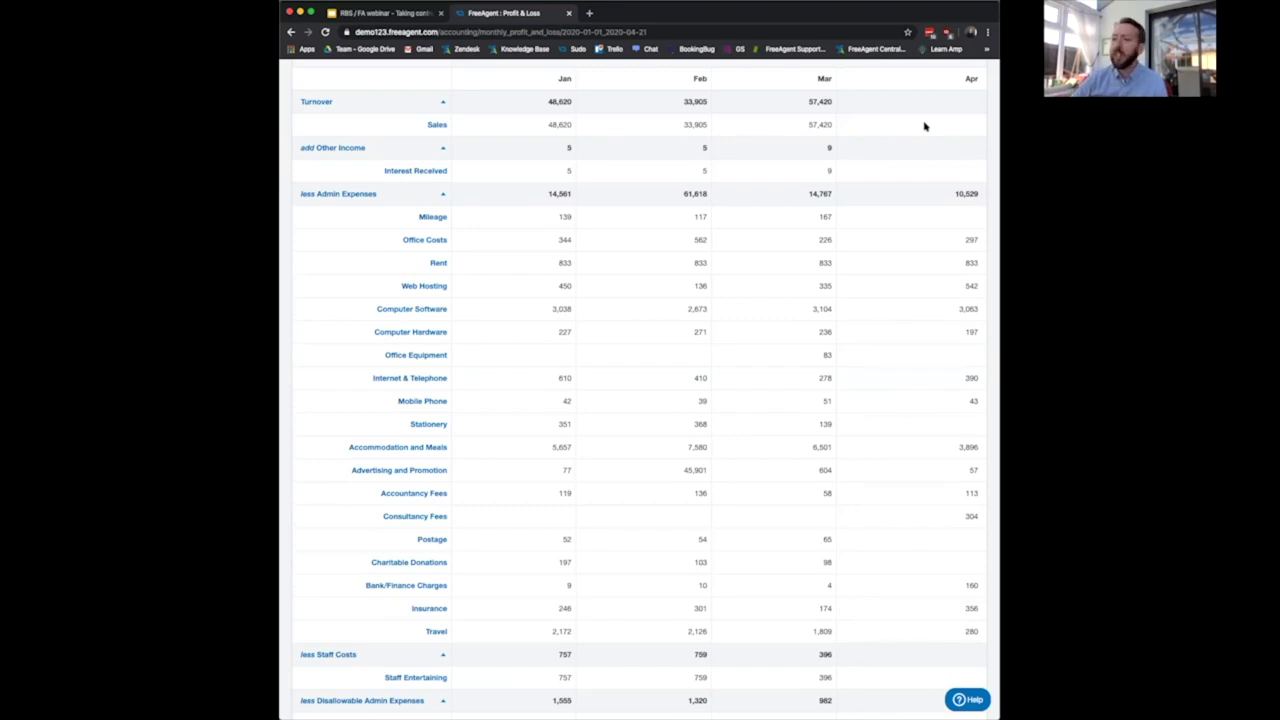
scroll(783, 246, down, 1)
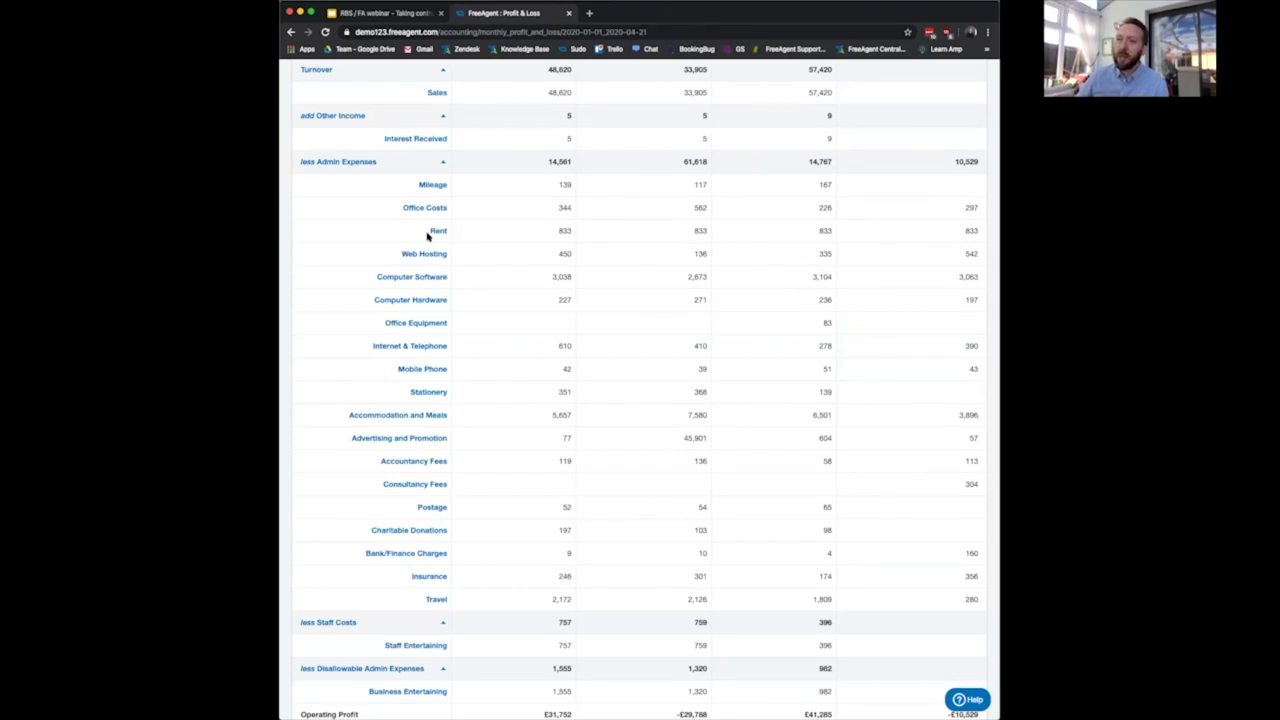
drag(428, 230, 440, 231)
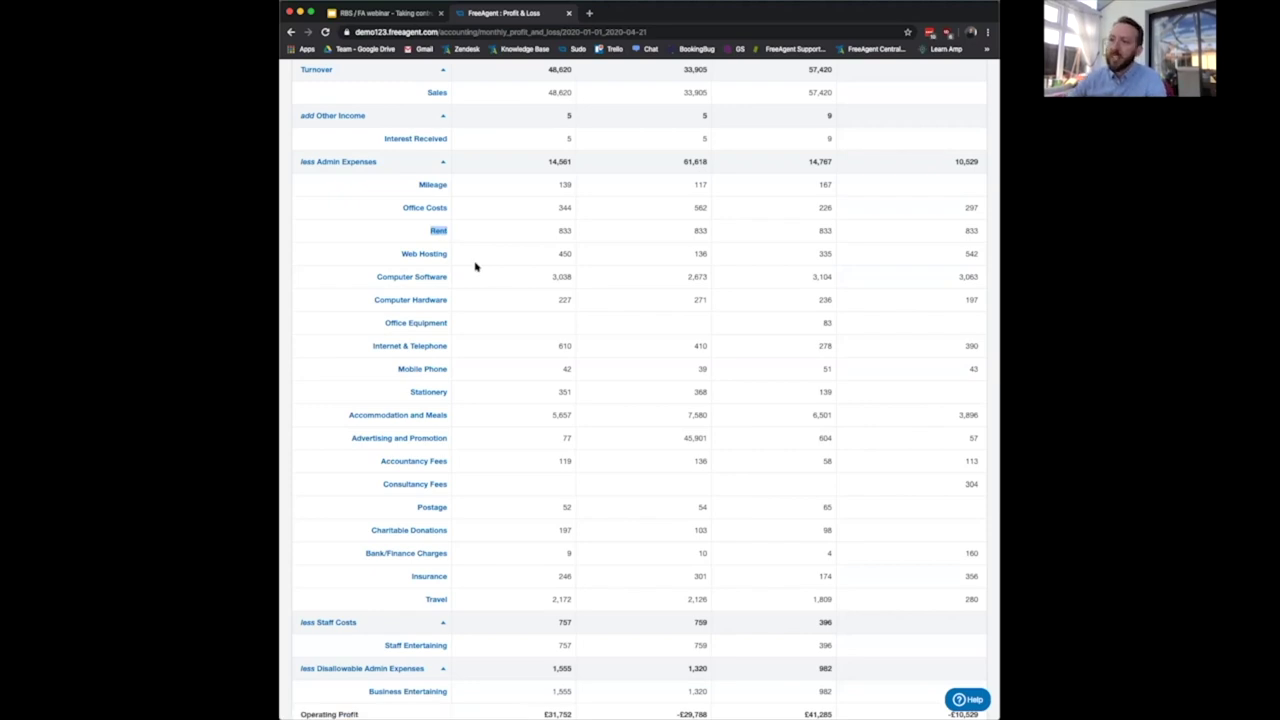
scroll(934, 232, down, 2)
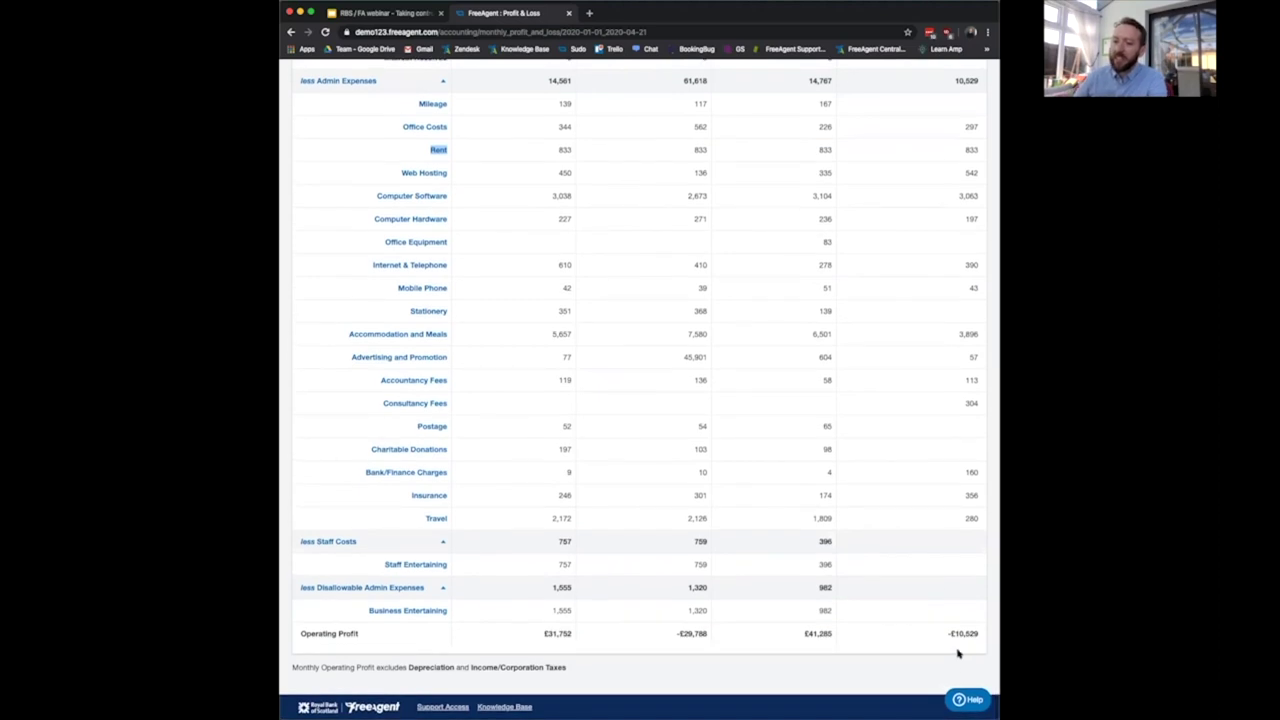
scroll(920, 543, up, 3)
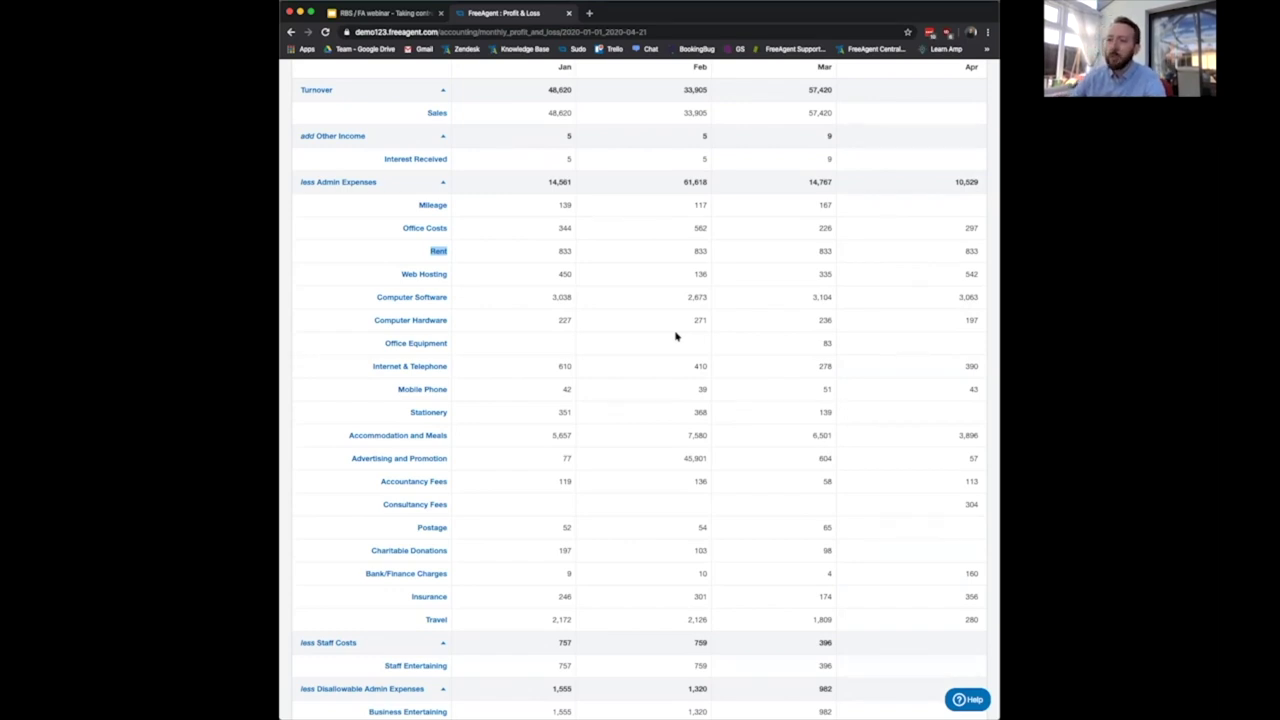
scroll(694, 320, up, 1)
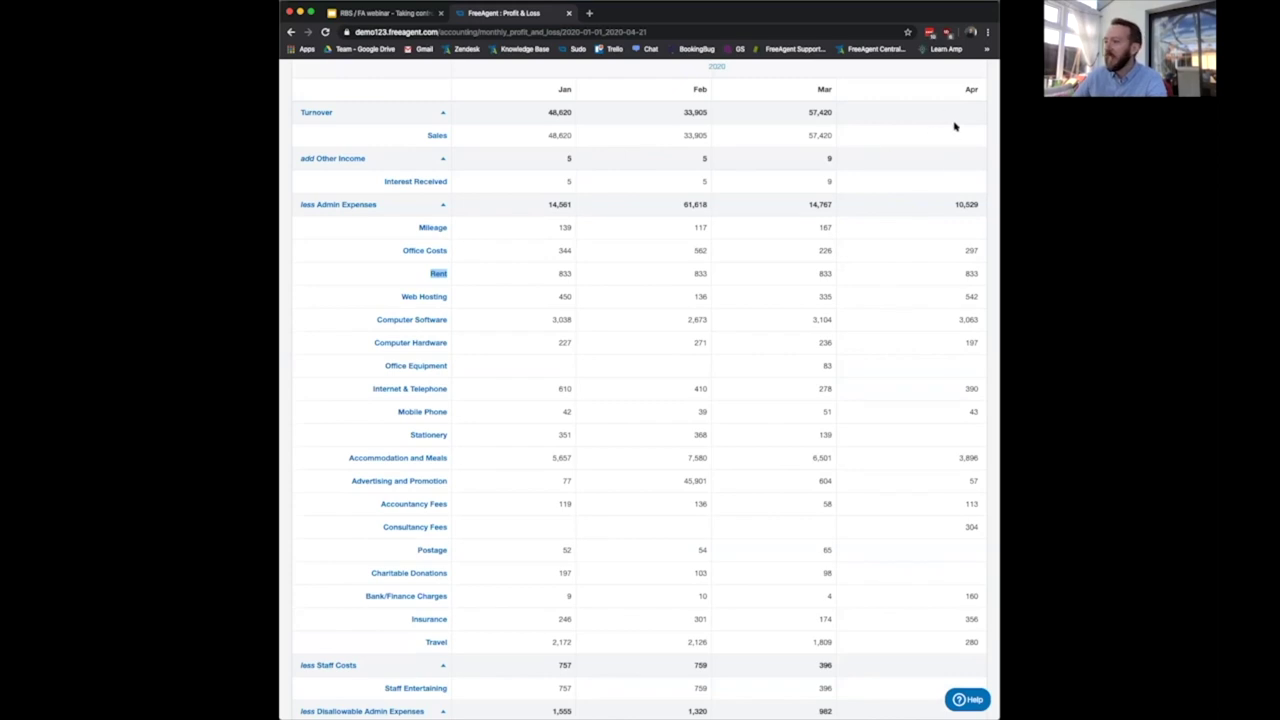
scroll(955, 125, down, 1)
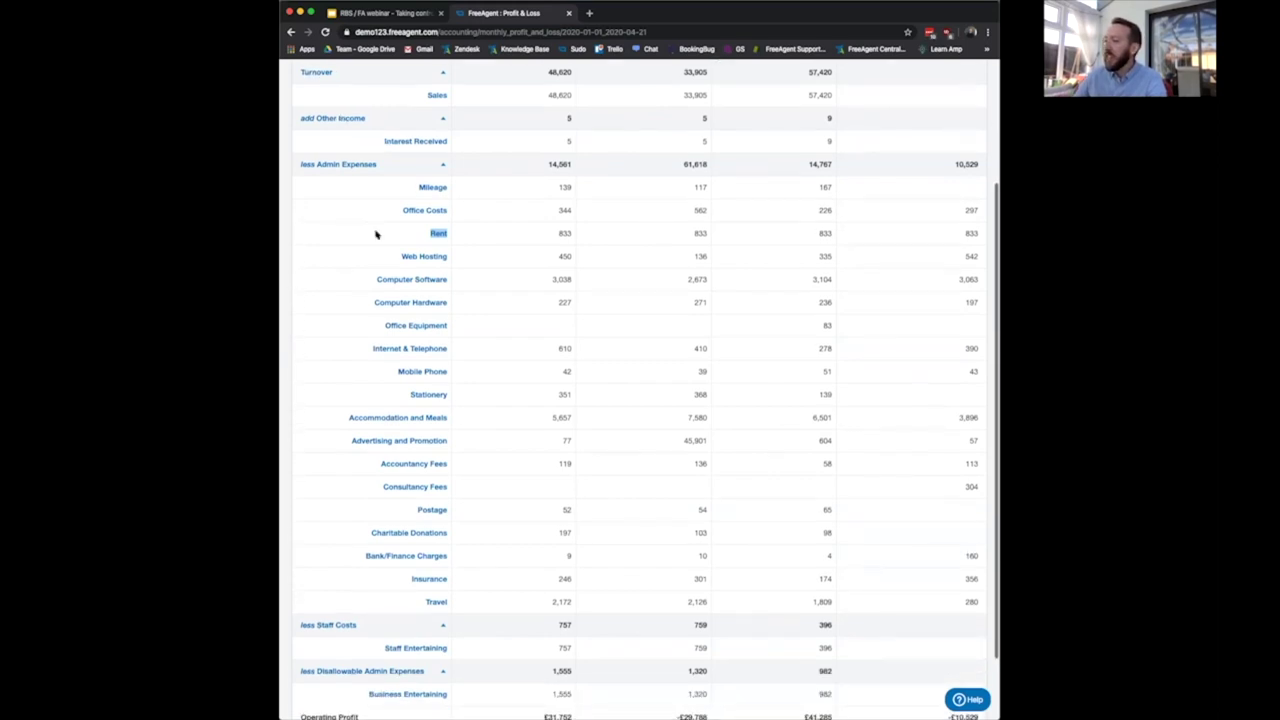
scroll(355, 437, down, 1)
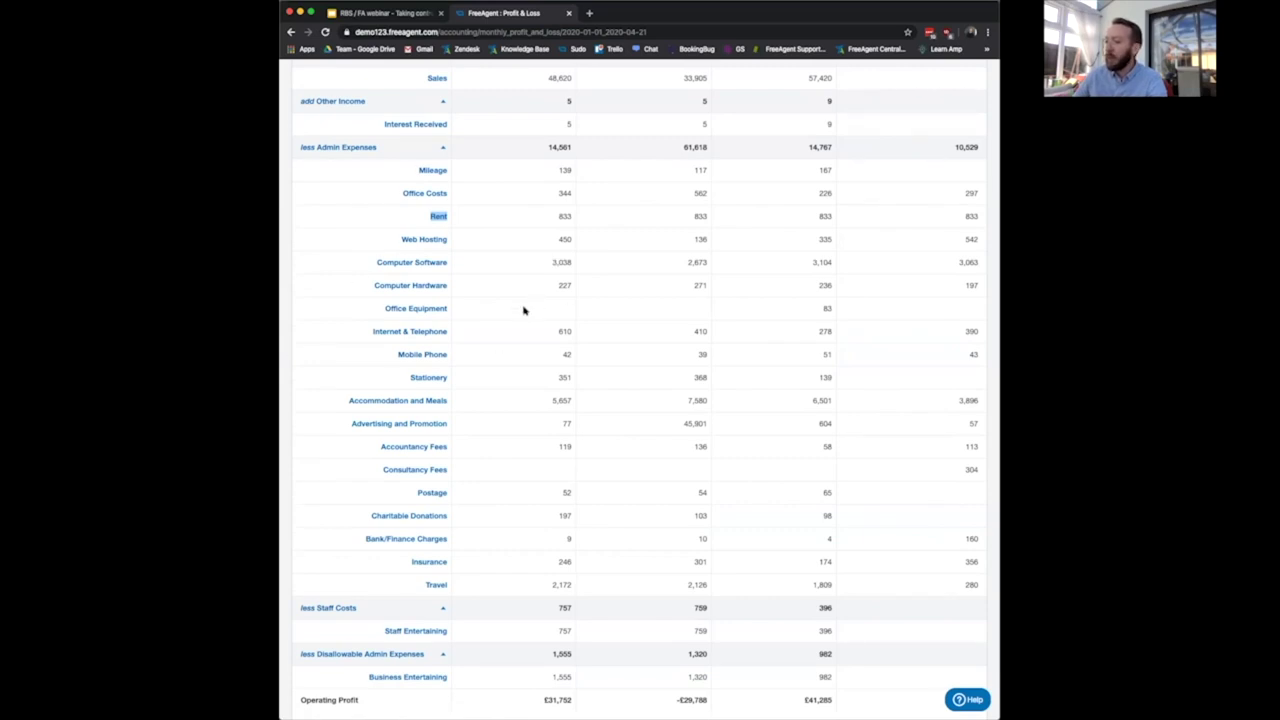
scroll(523, 310, down, 2)
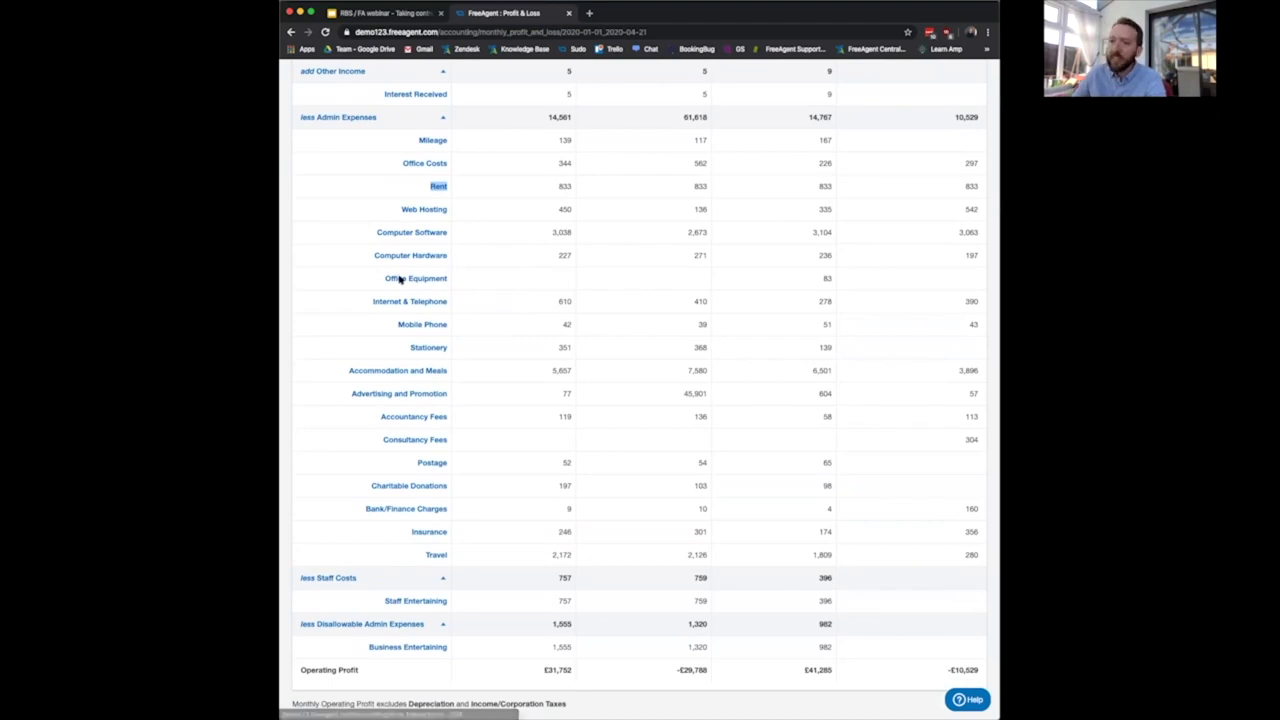
scroll(429, 316, down, 1)
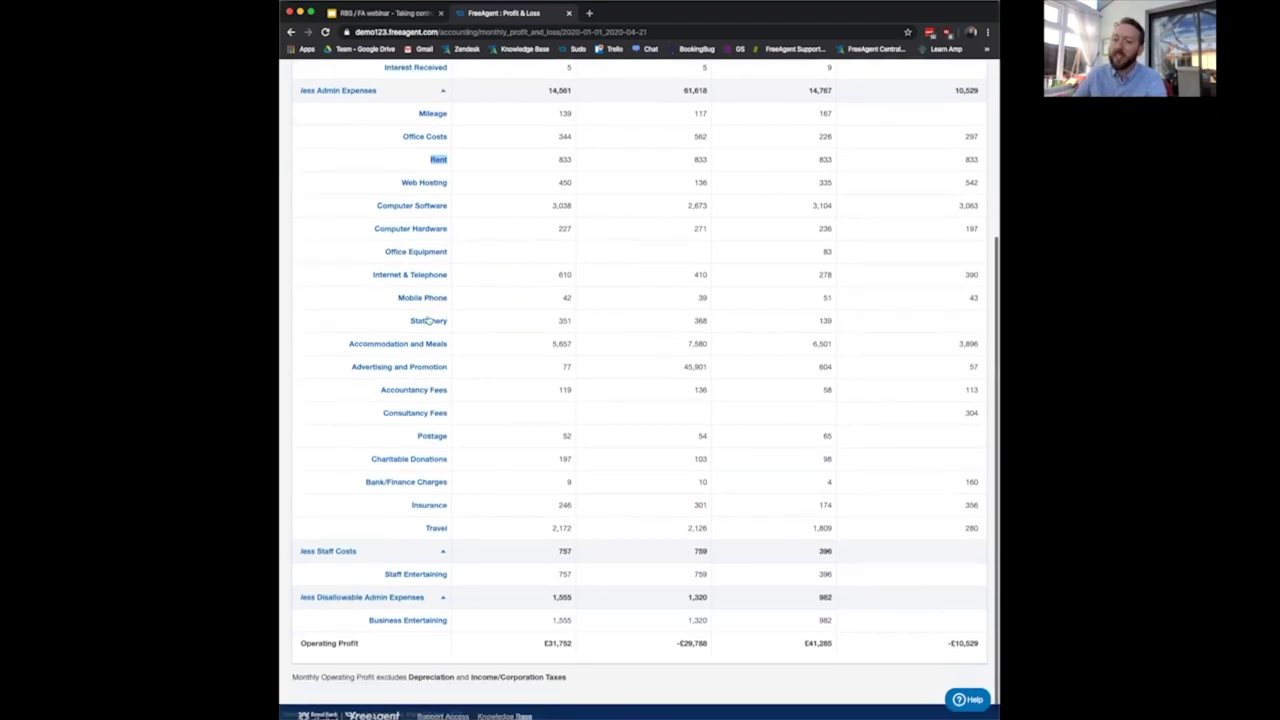
scroll(428, 320, up, 5)
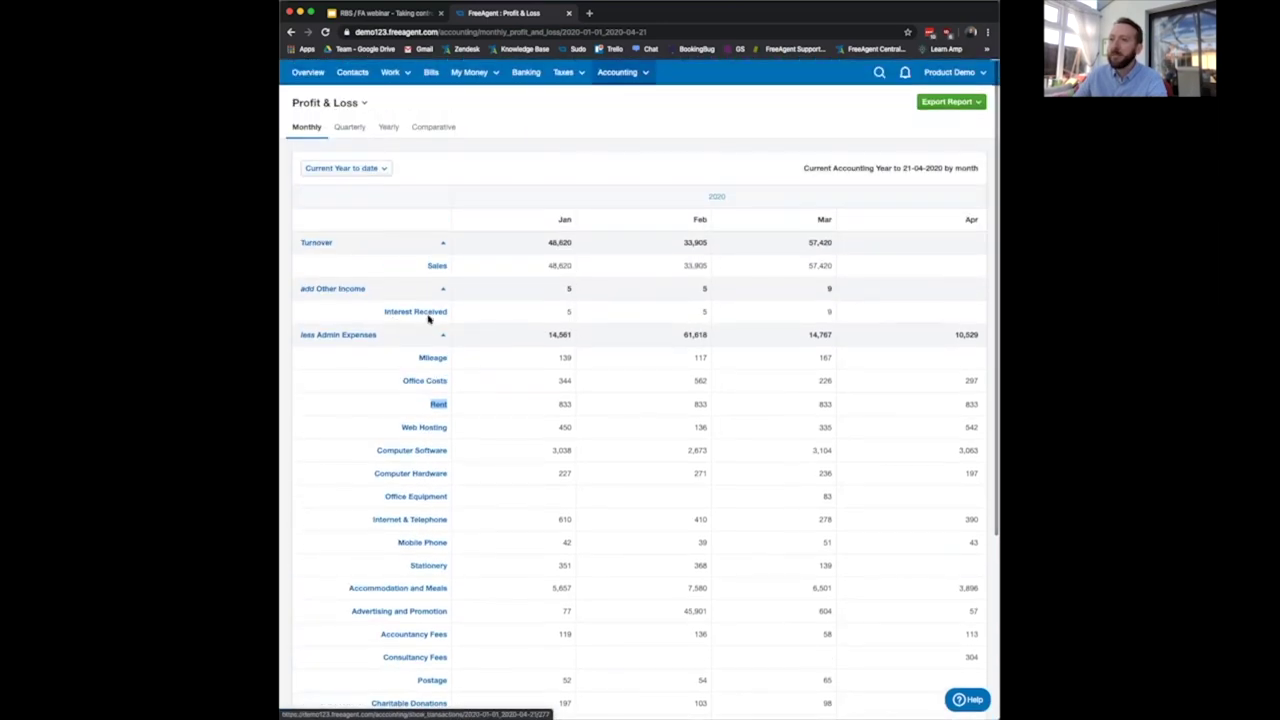
- Open the Balance Sheet report and examine the capital assets, current assets and current liabilities
click(624, 79)
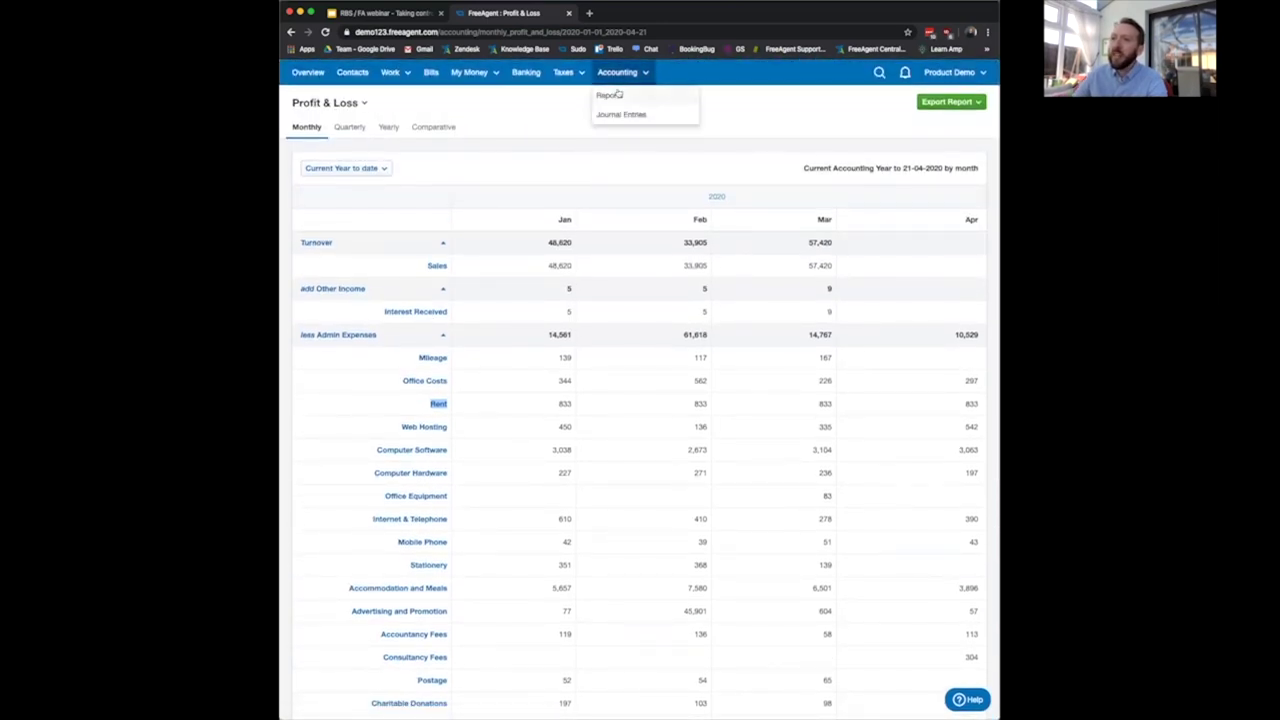
click(610, 95)
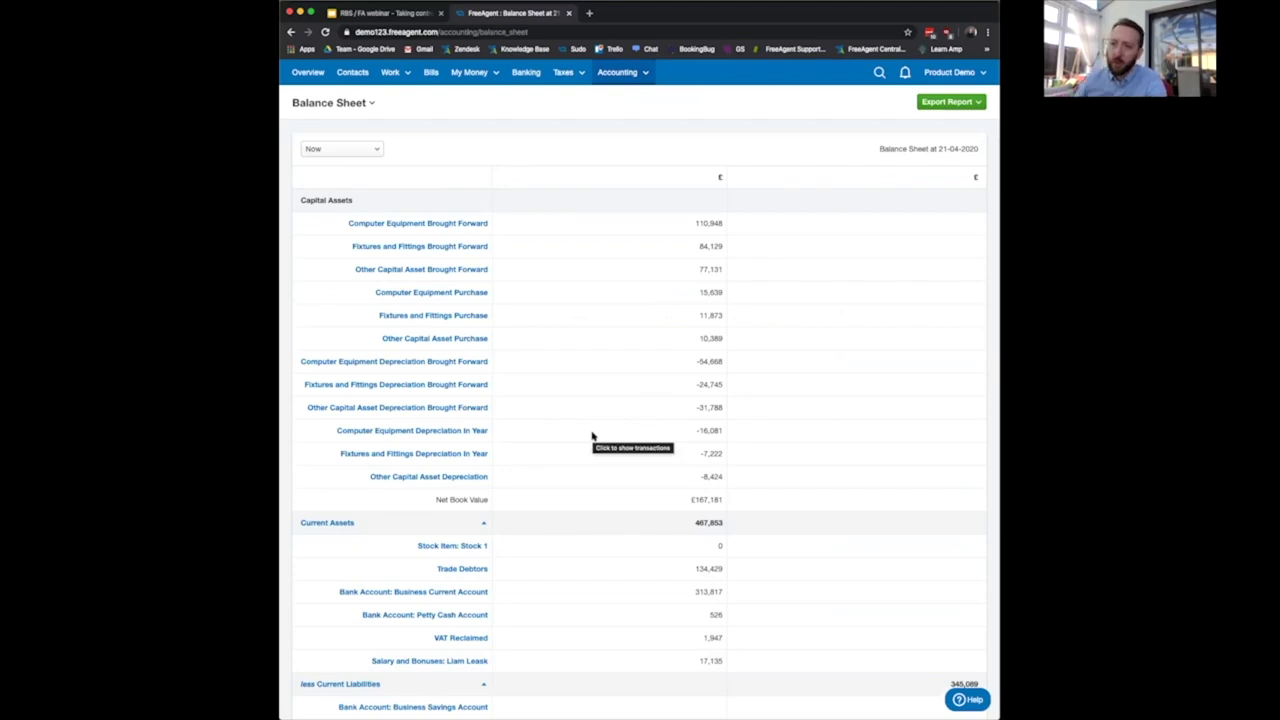
scroll(592, 436, down, 2)
scroll(592, 436, down, 2)
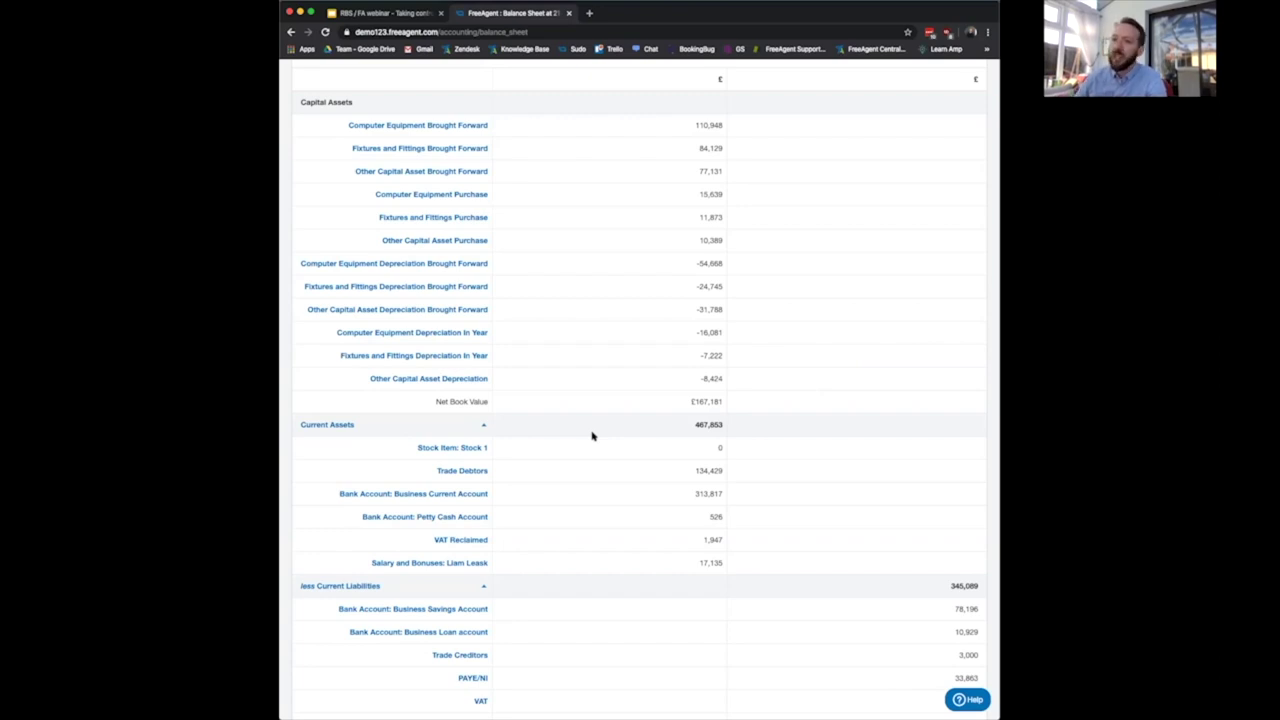
scroll(591, 436, down, 1)
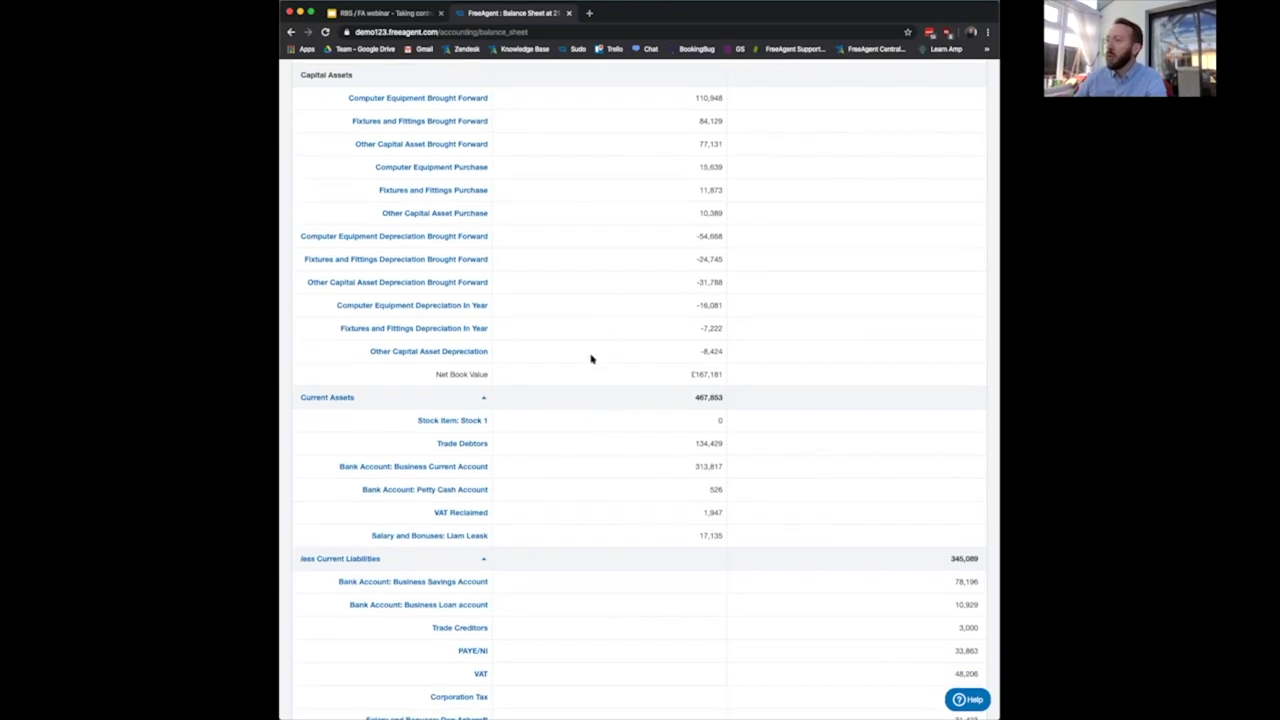
scroll(591, 359, down, 2)
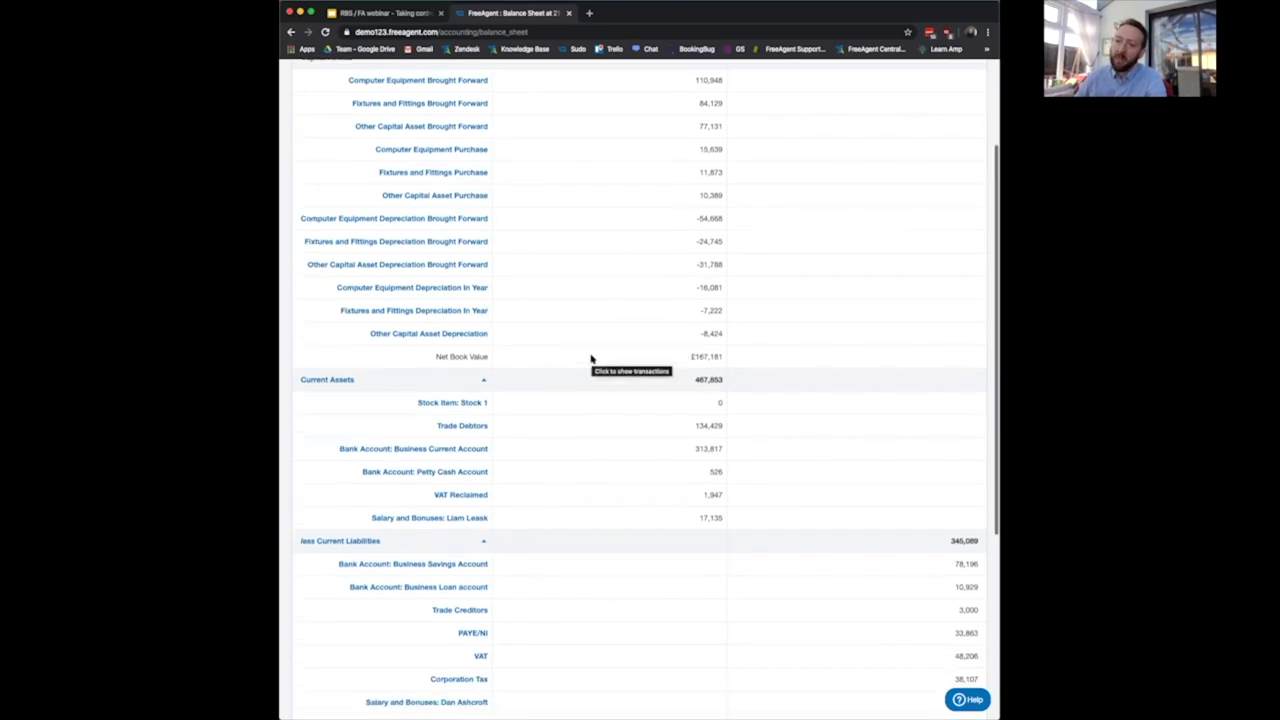
- Examine the current assets on the Balance Sheet, focusing on Trade Debtors and the Business Current Account
scroll(591, 359, up, 3)
scroll(591, 359, down, 1)
scroll(590, 421, down, 3)
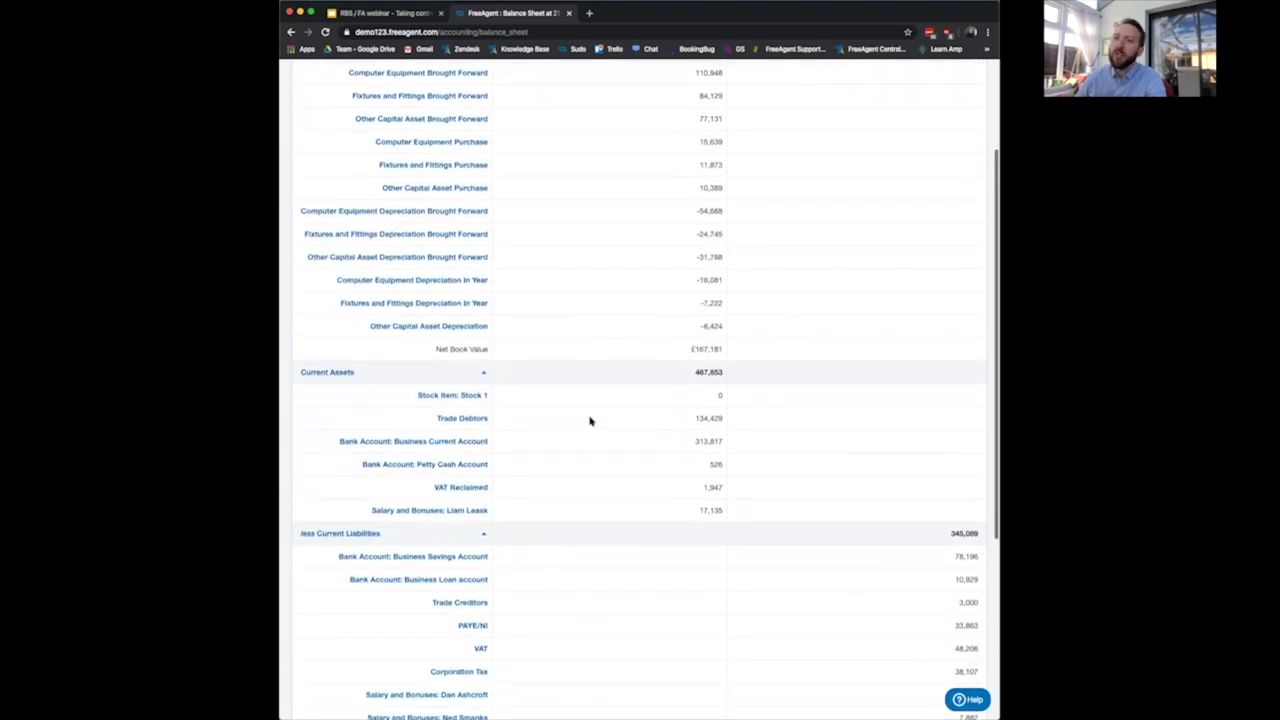
scroll(590, 421, down, 5)
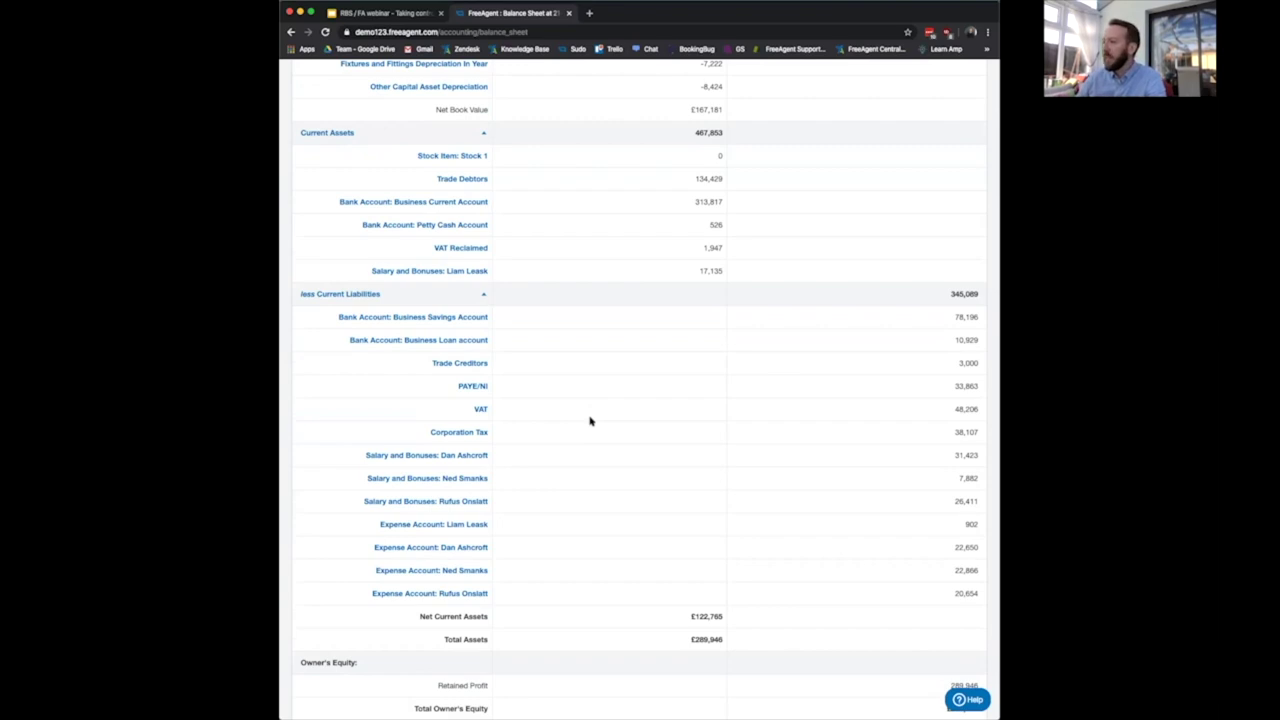
scroll(590, 421, up, 6)
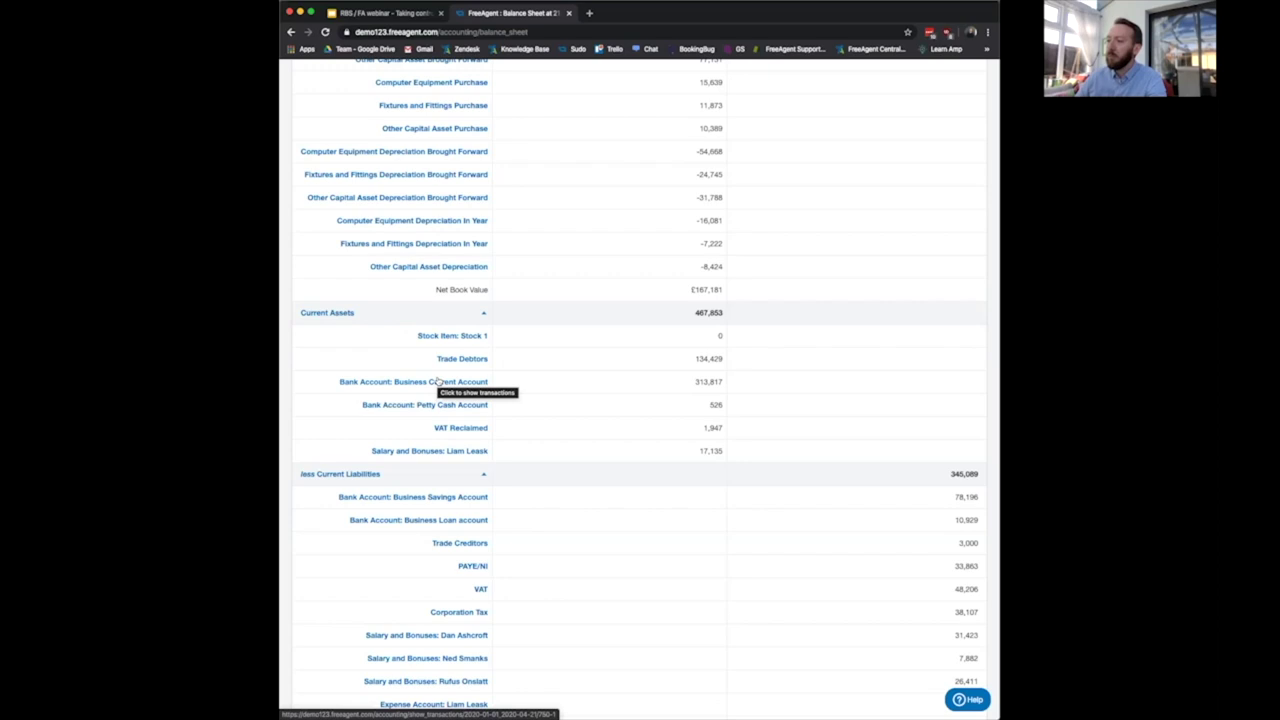
scroll(460, 384, up, 1)
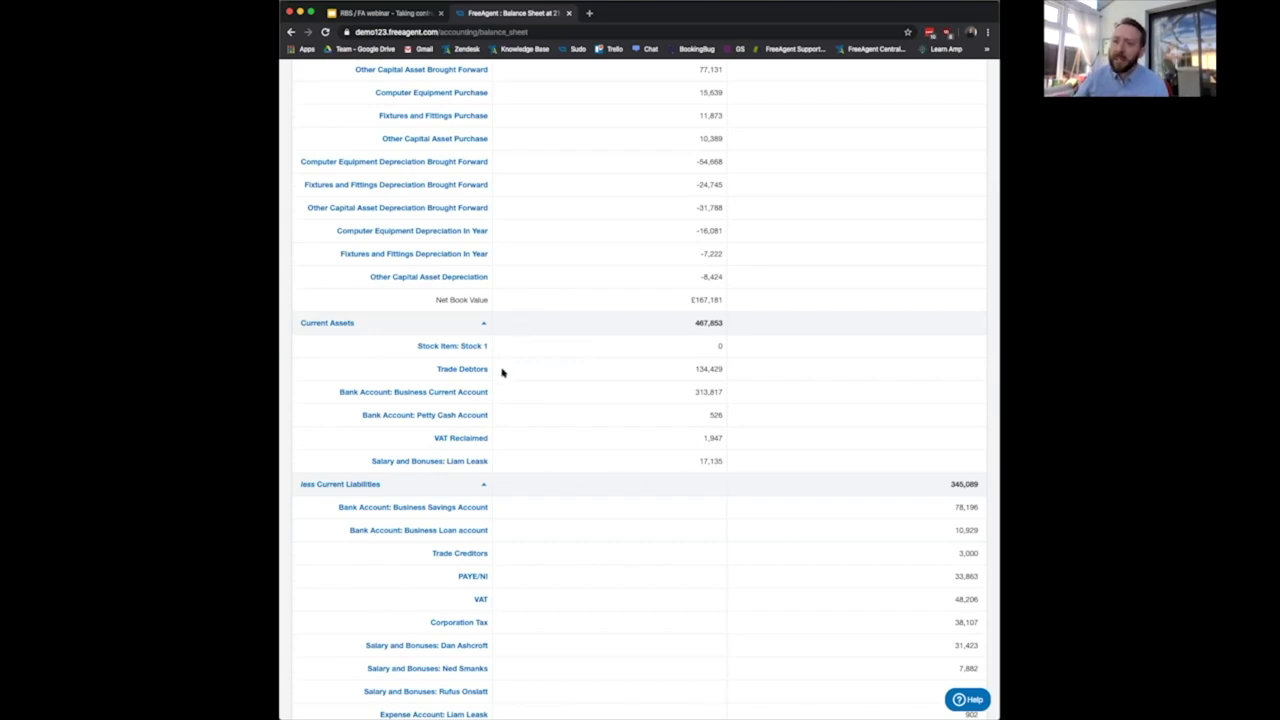
drag(490, 374, 429, 370)
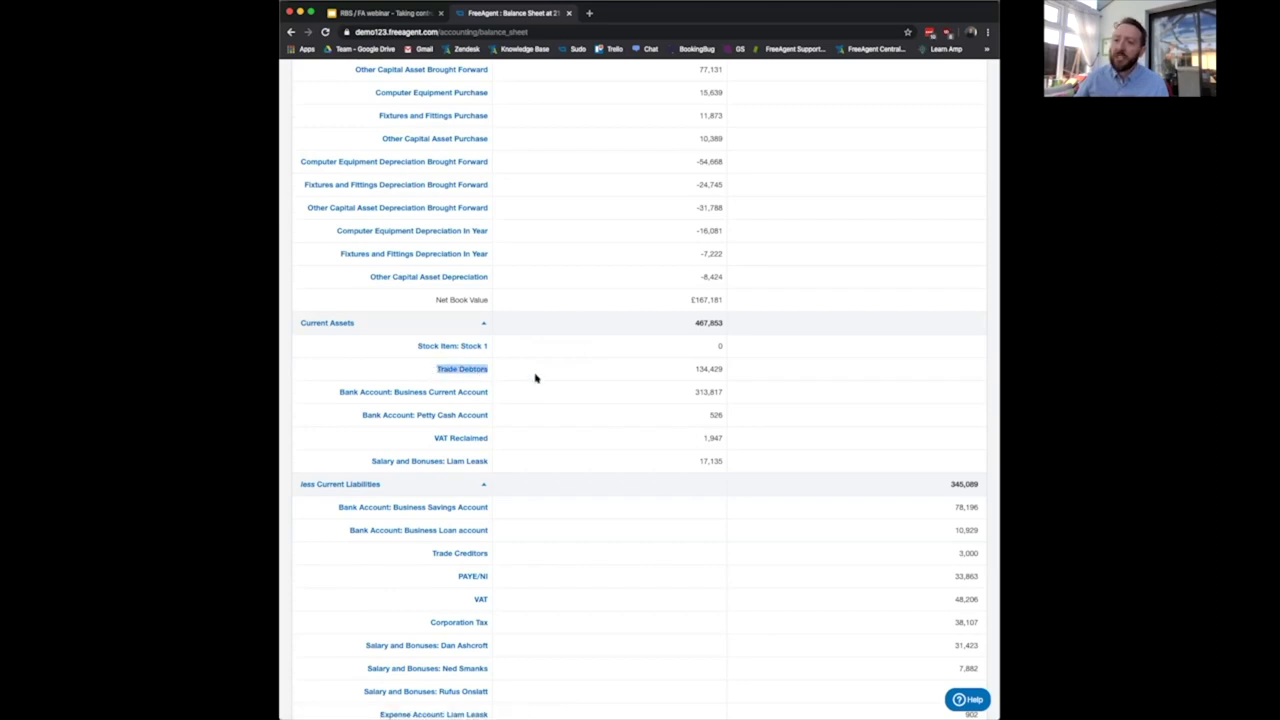
scroll(690, 370, down, 1)
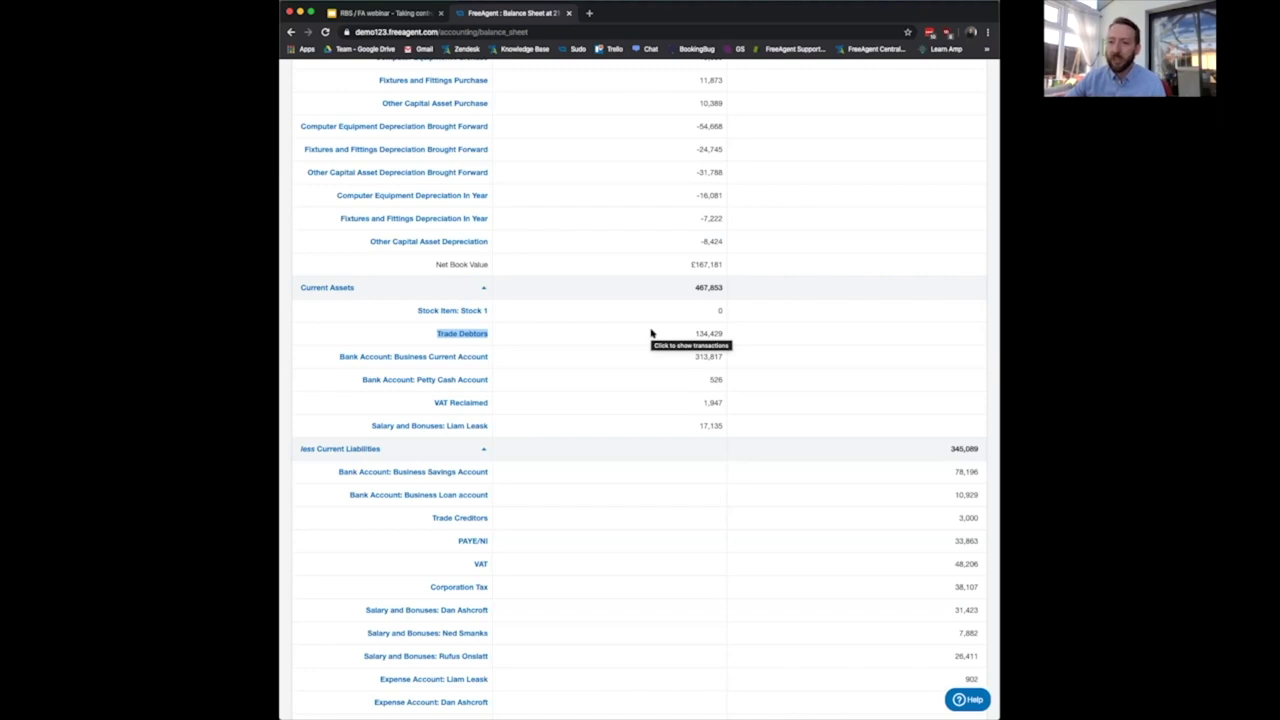
scroll(667, 443, down, 3)
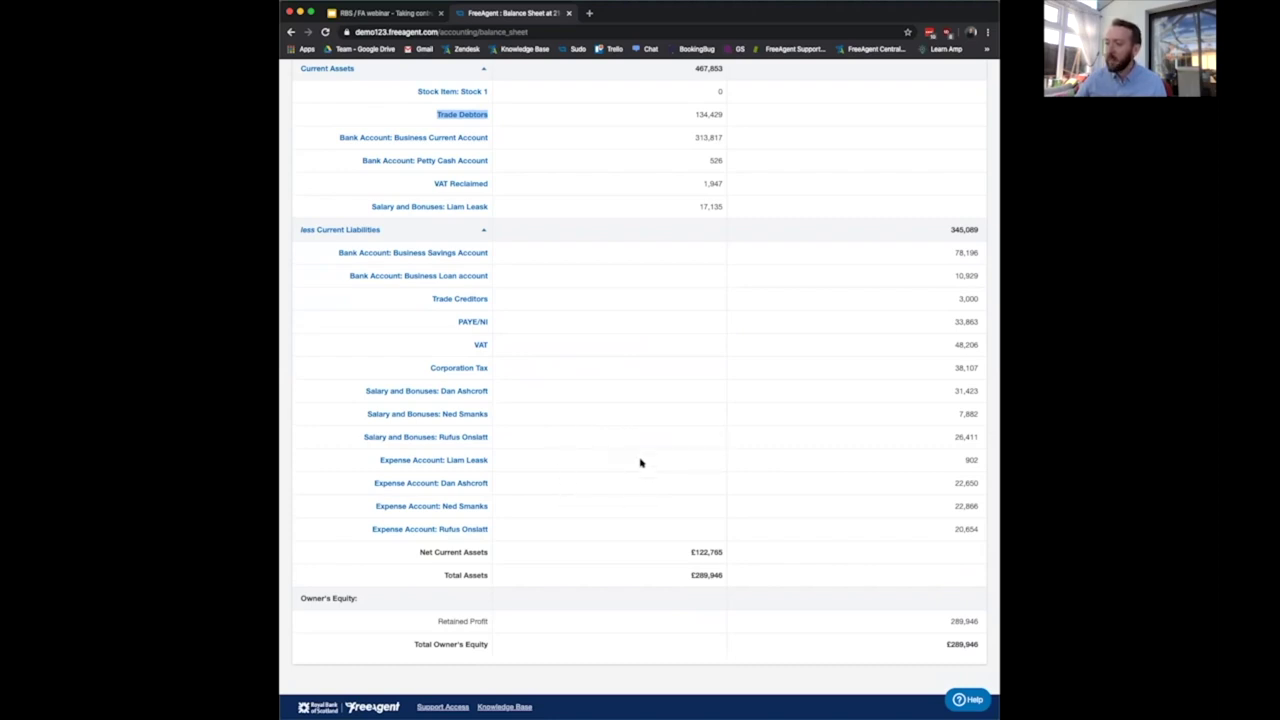
- Examine the current liabilities on the Balance Sheet, focusing on VAT, along with the net current assets and owner's equity
click(488, 347)
drag(488, 347, 464, 348)
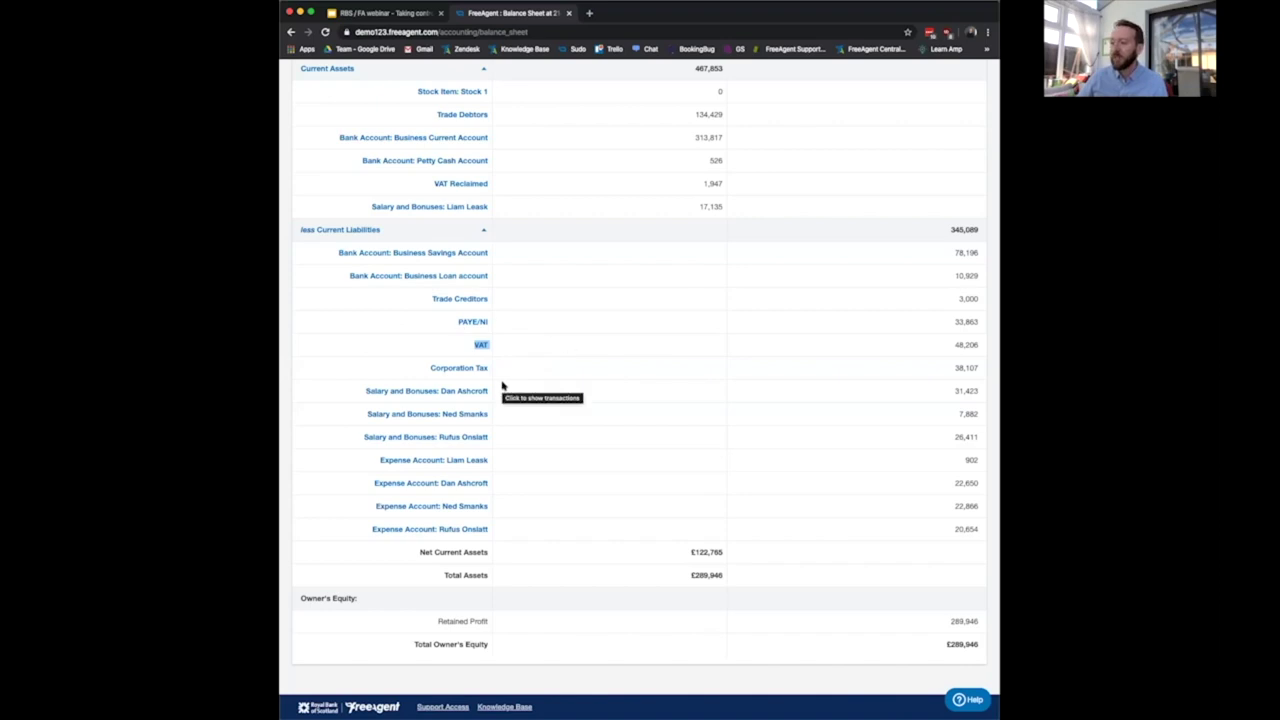
scroll(502, 386, up, 8)
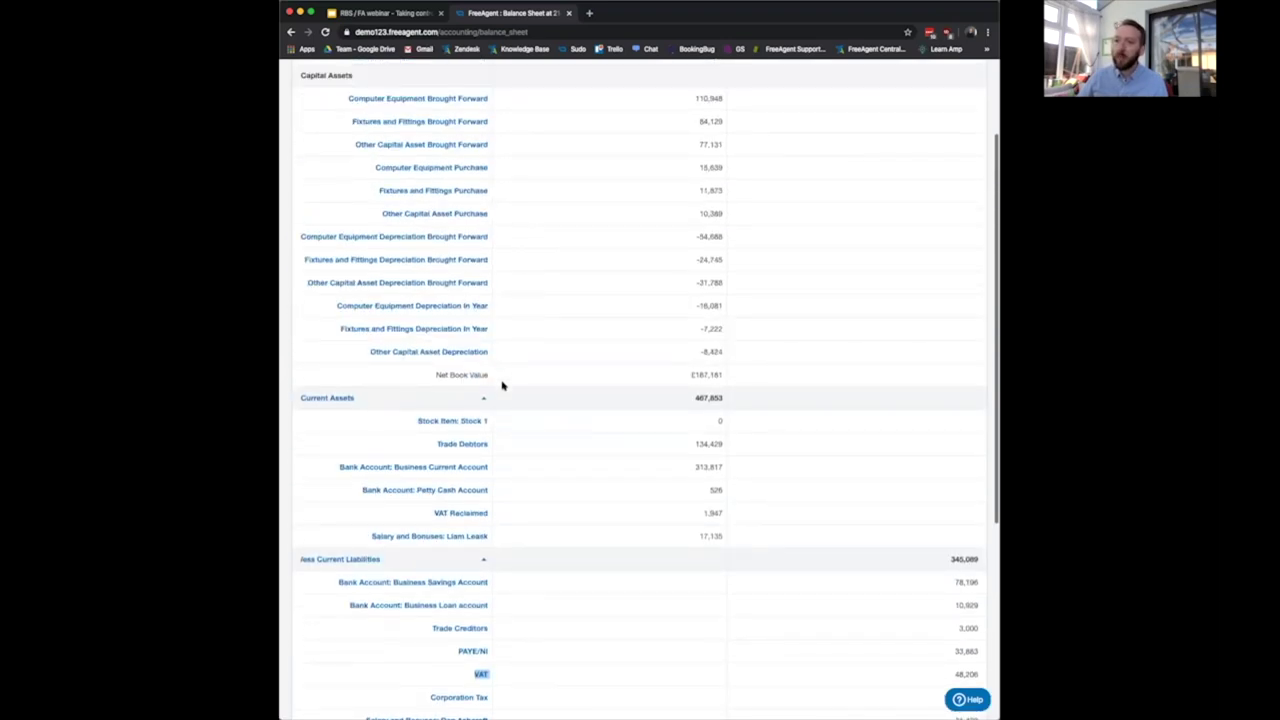
scroll(502, 386, down, 8)
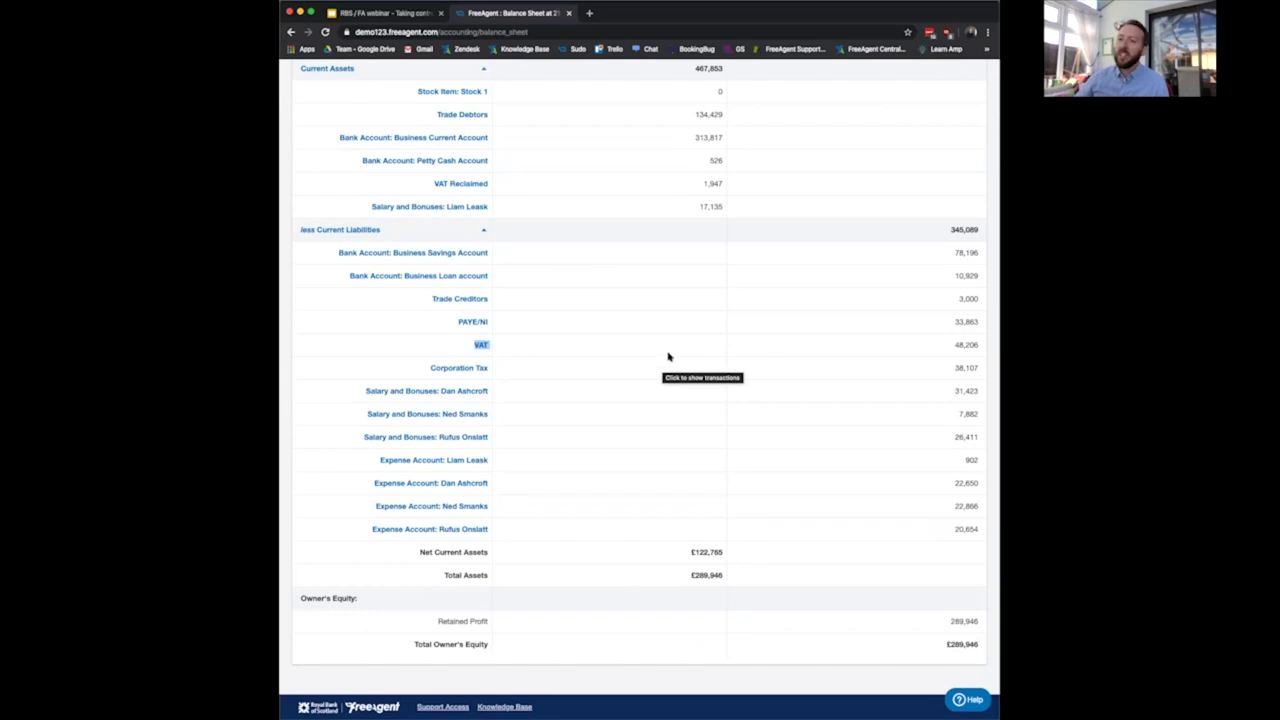
scroll(664, 352, up, 1)
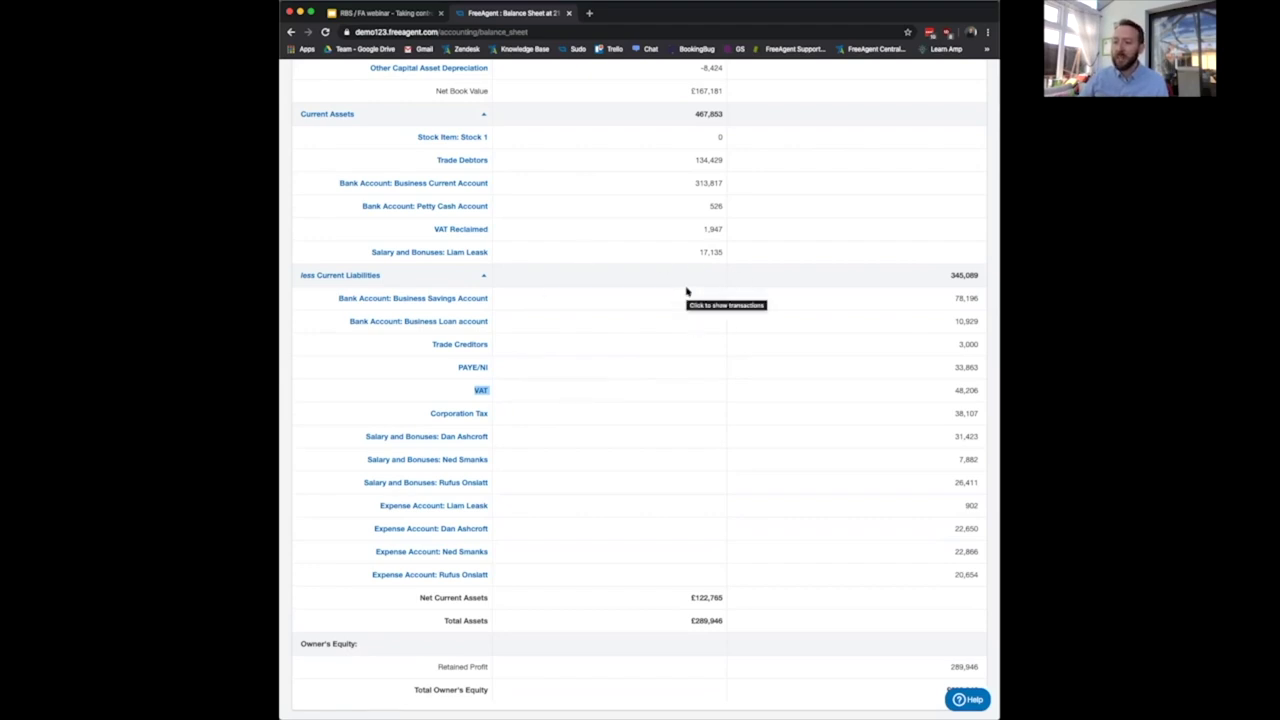
scroll(688, 292, down, 2)
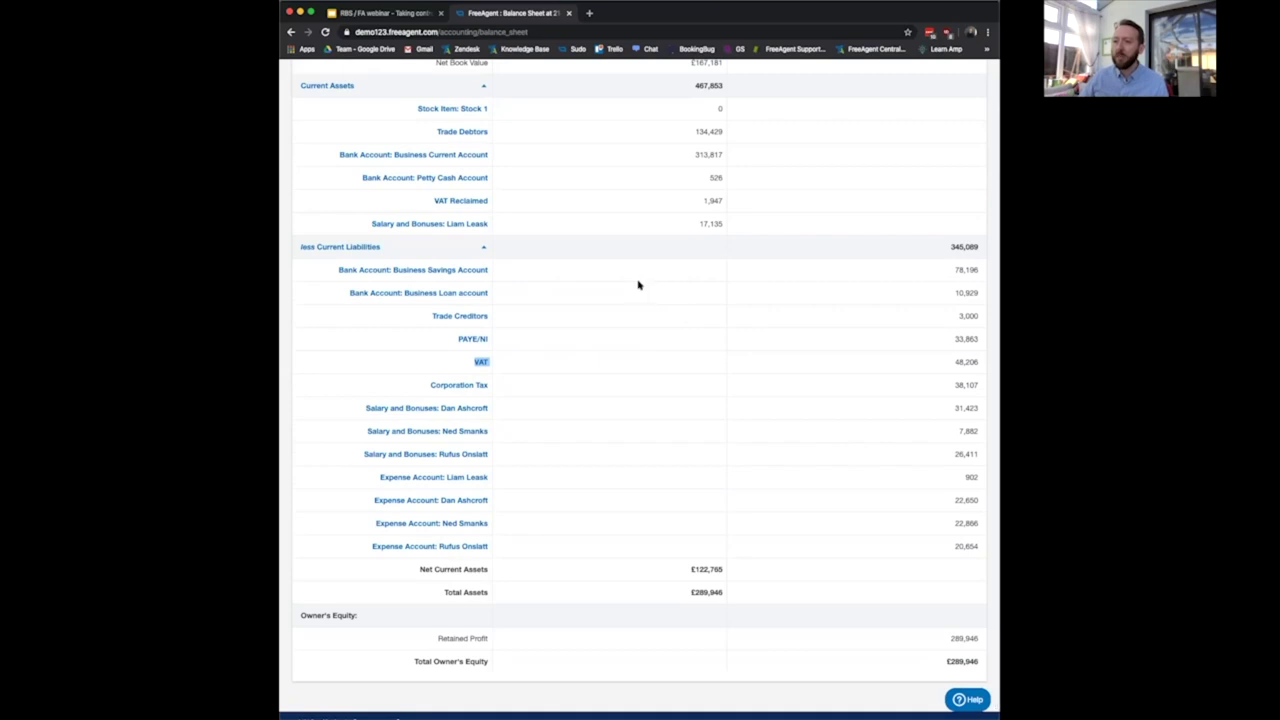
scroll(638, 286, up, 1)
scroll(637, 285, up, 10)
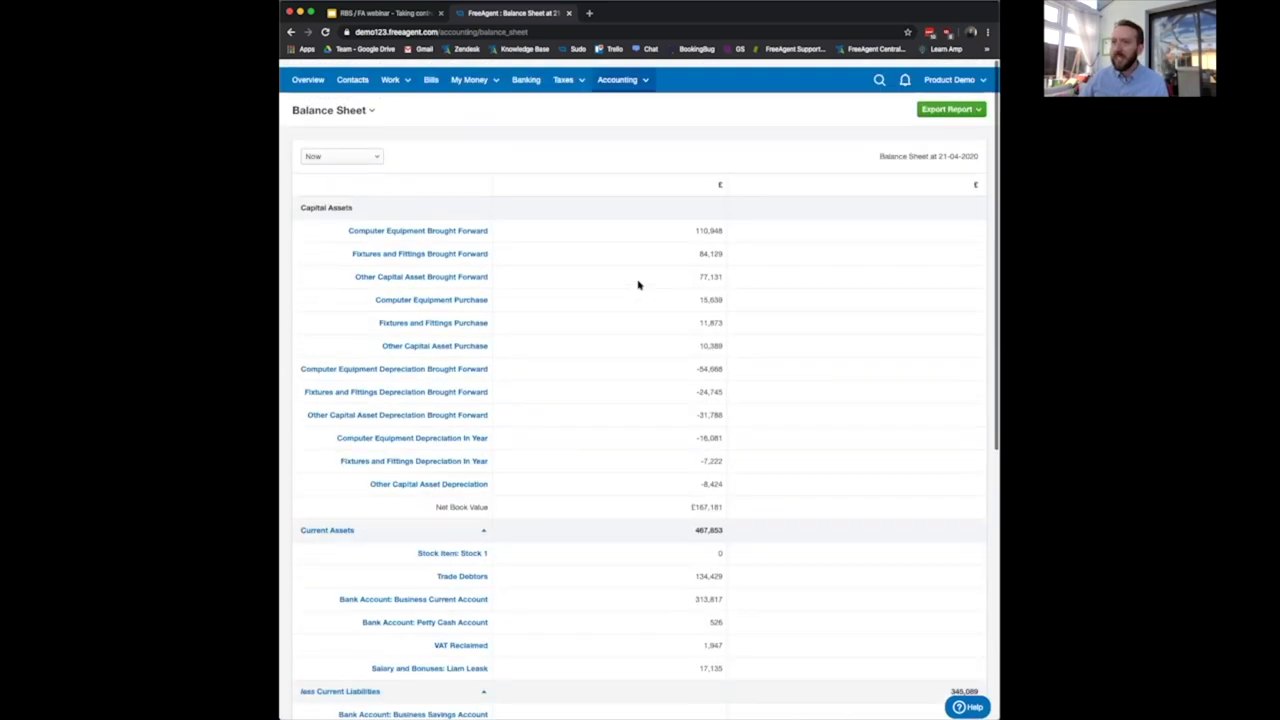
- Open the Aged Debtors report and expand Fez Consulting Ltd to view its outstanding invoices
mouse_move(625, 84)
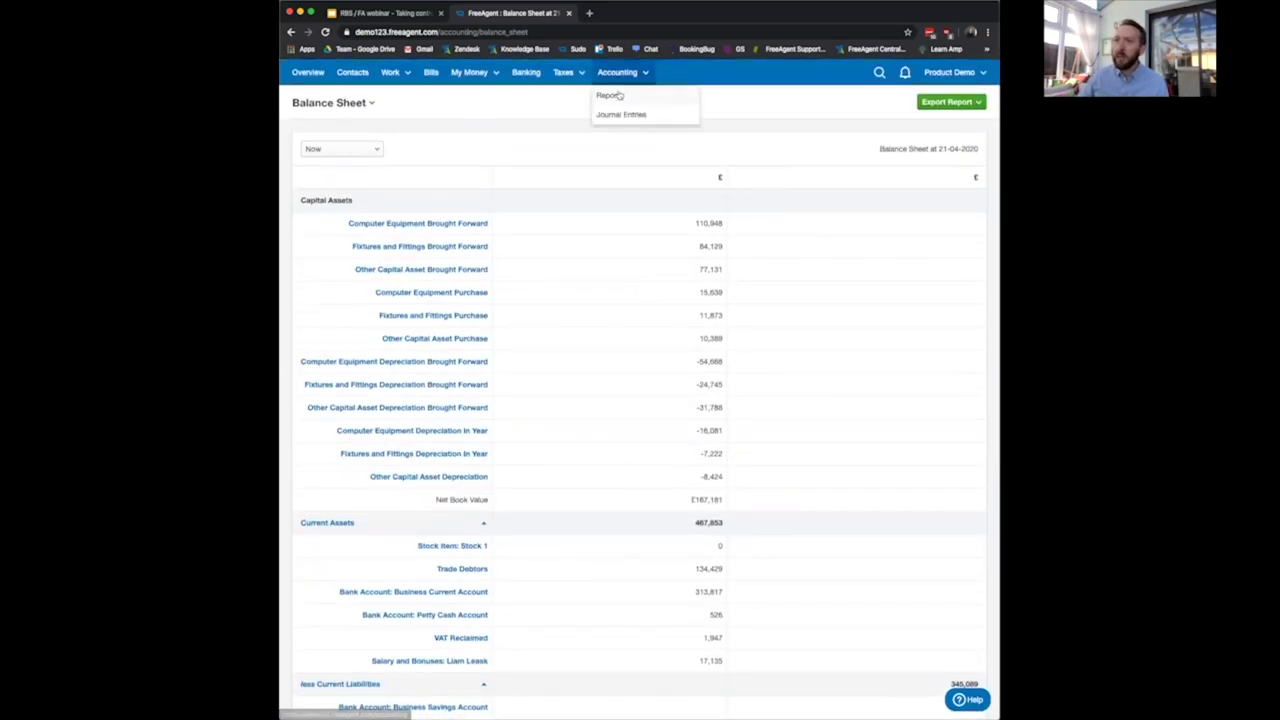
click(619, 96)
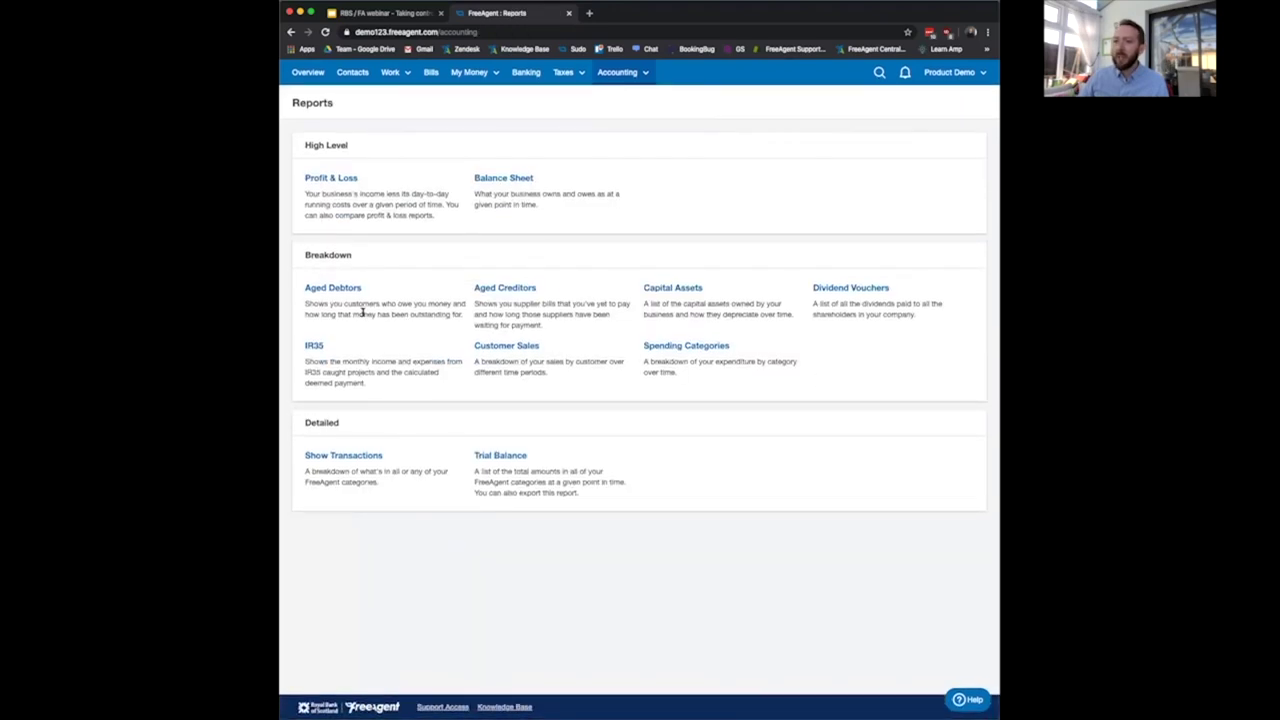
click(340, 289)
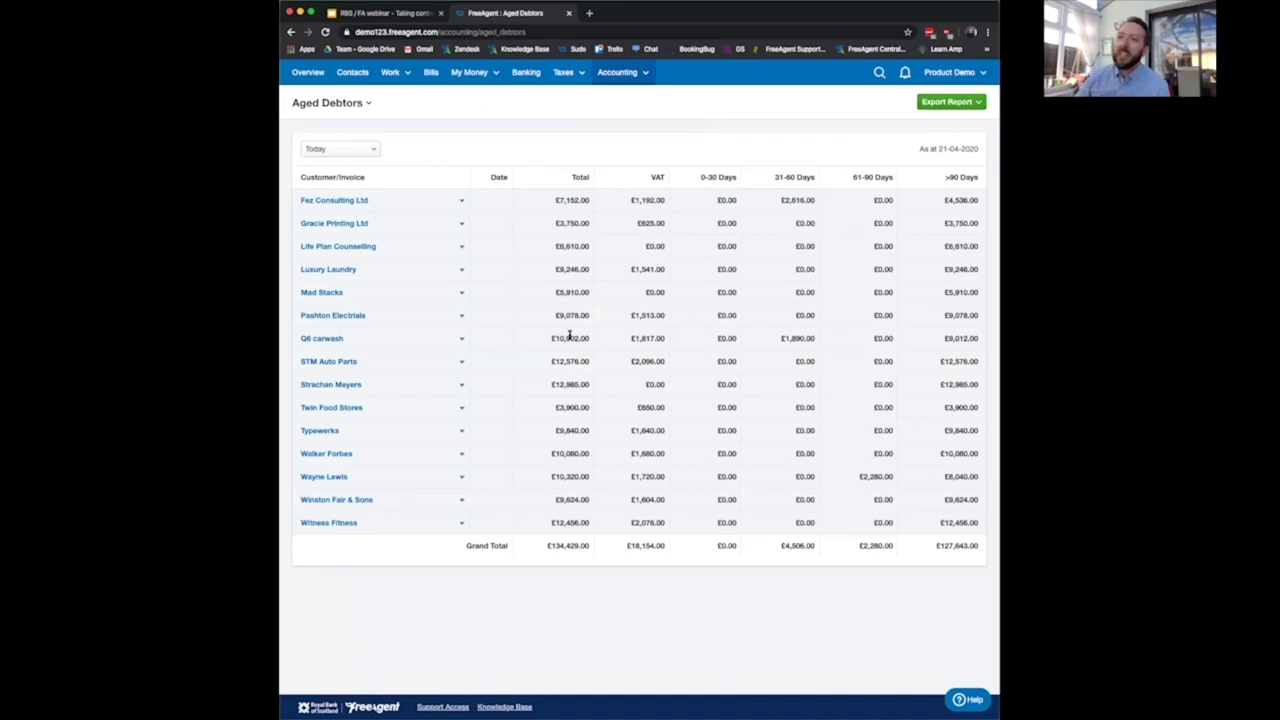
click(358, 203)
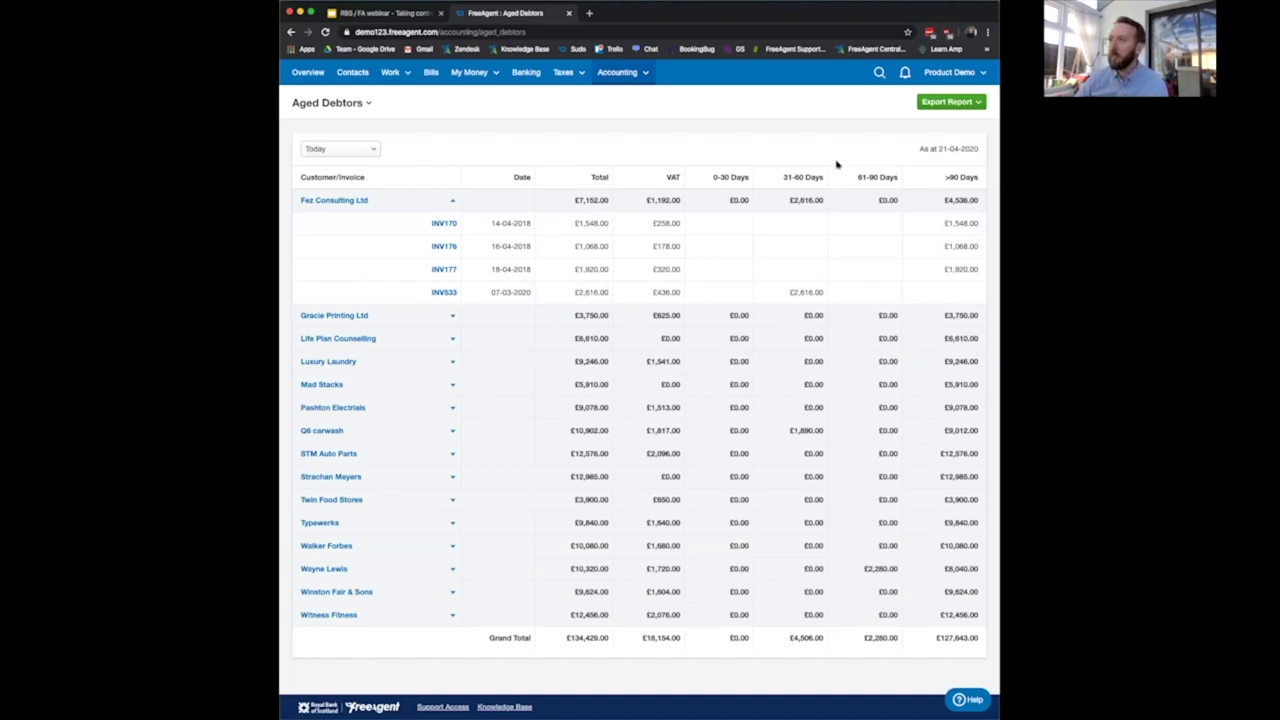
- Open the email template settings and start a new invoice reminder
click(942, 76)
click(903, 116)
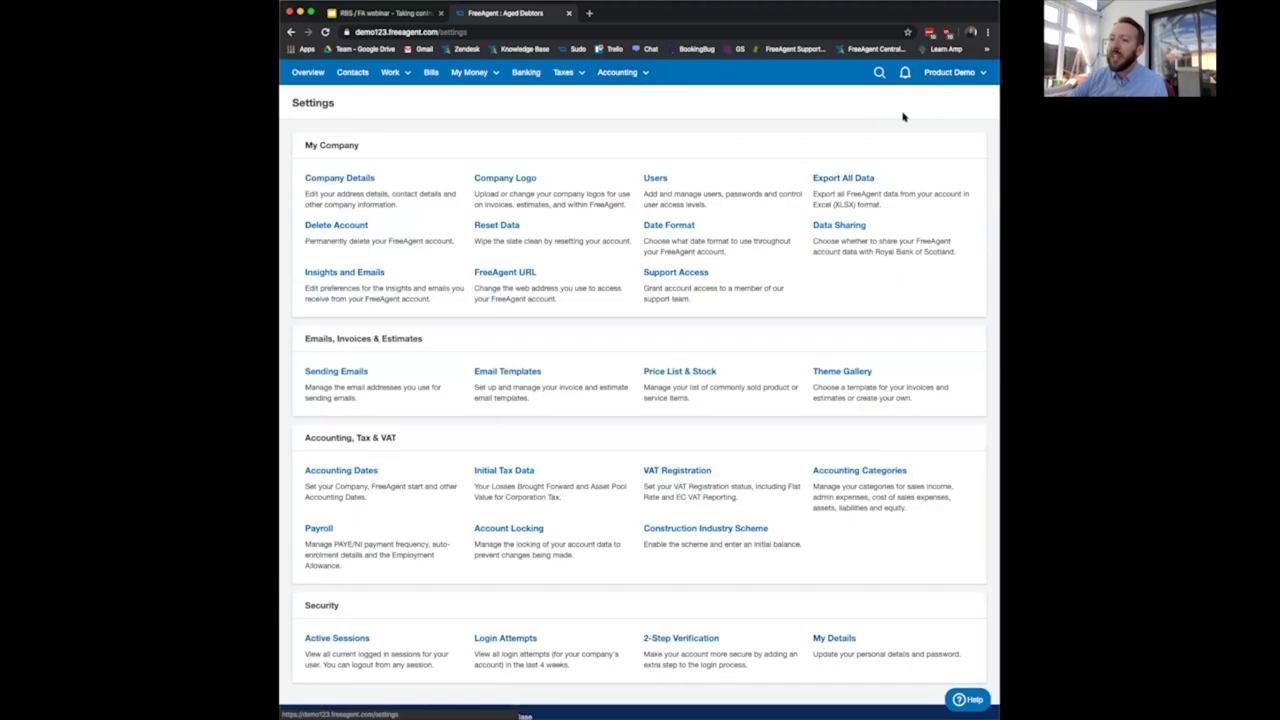
click(496, 376)
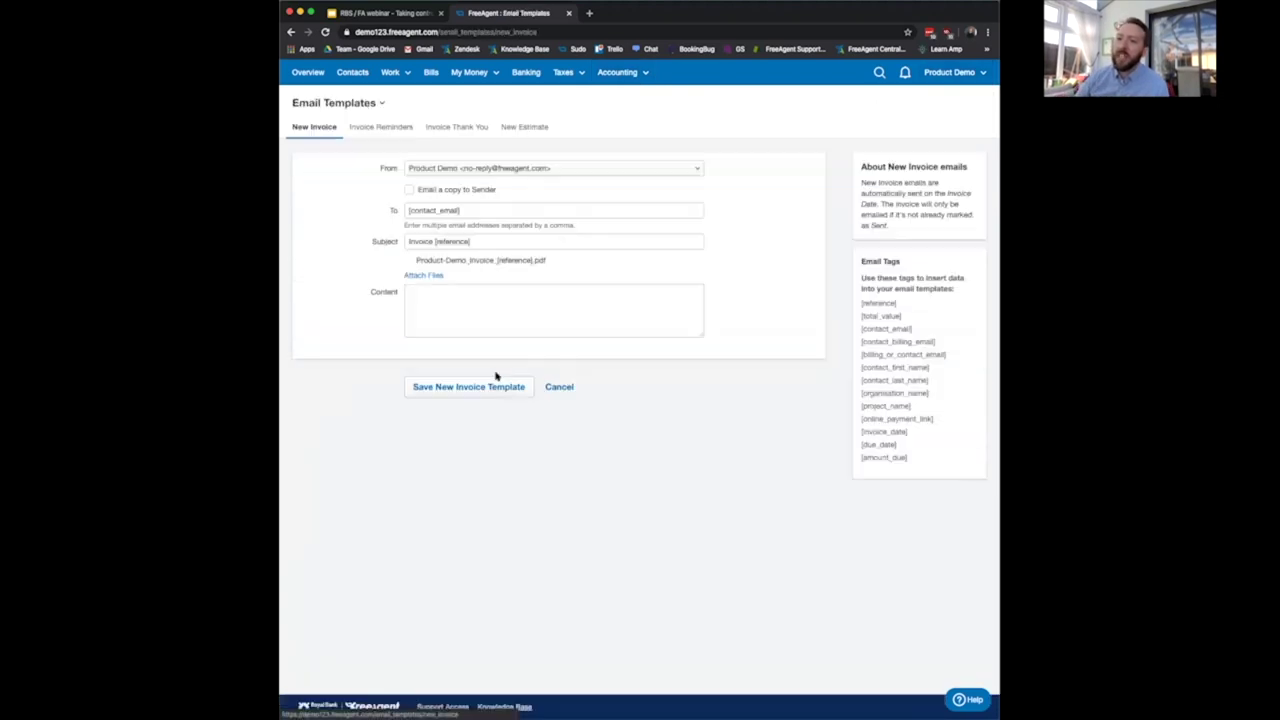
click(370, 128)
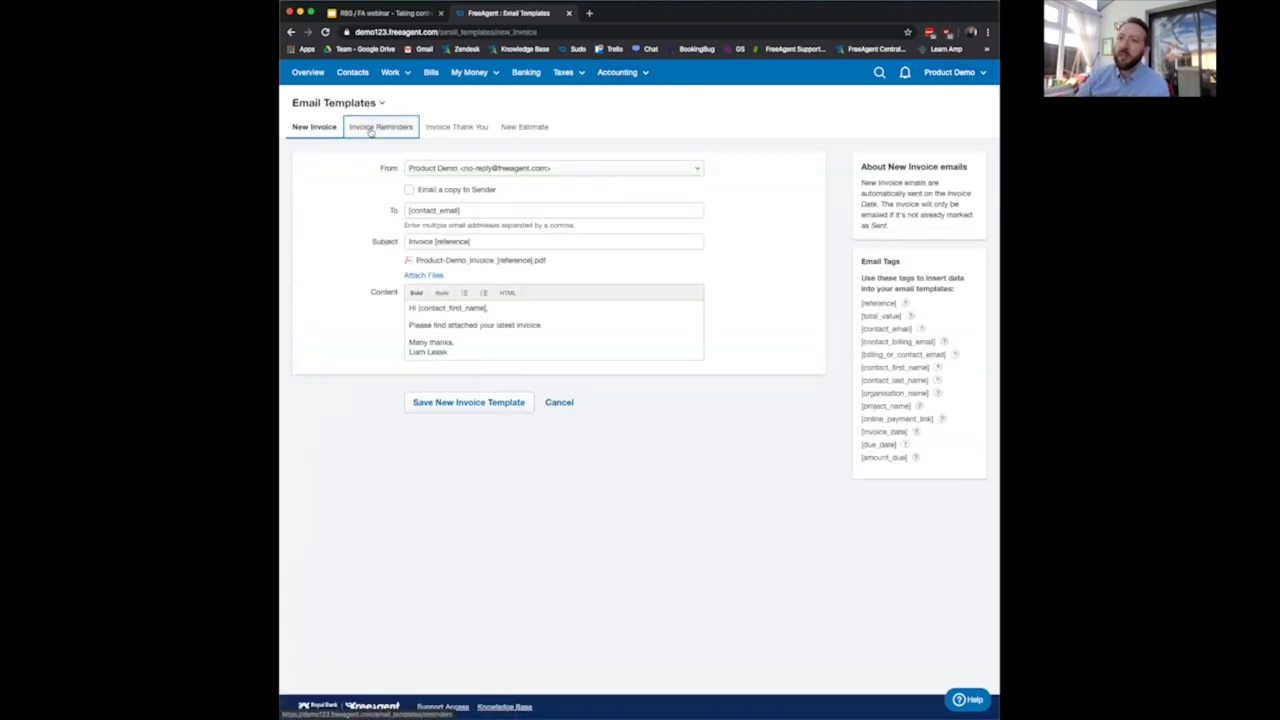
click(929, 108)
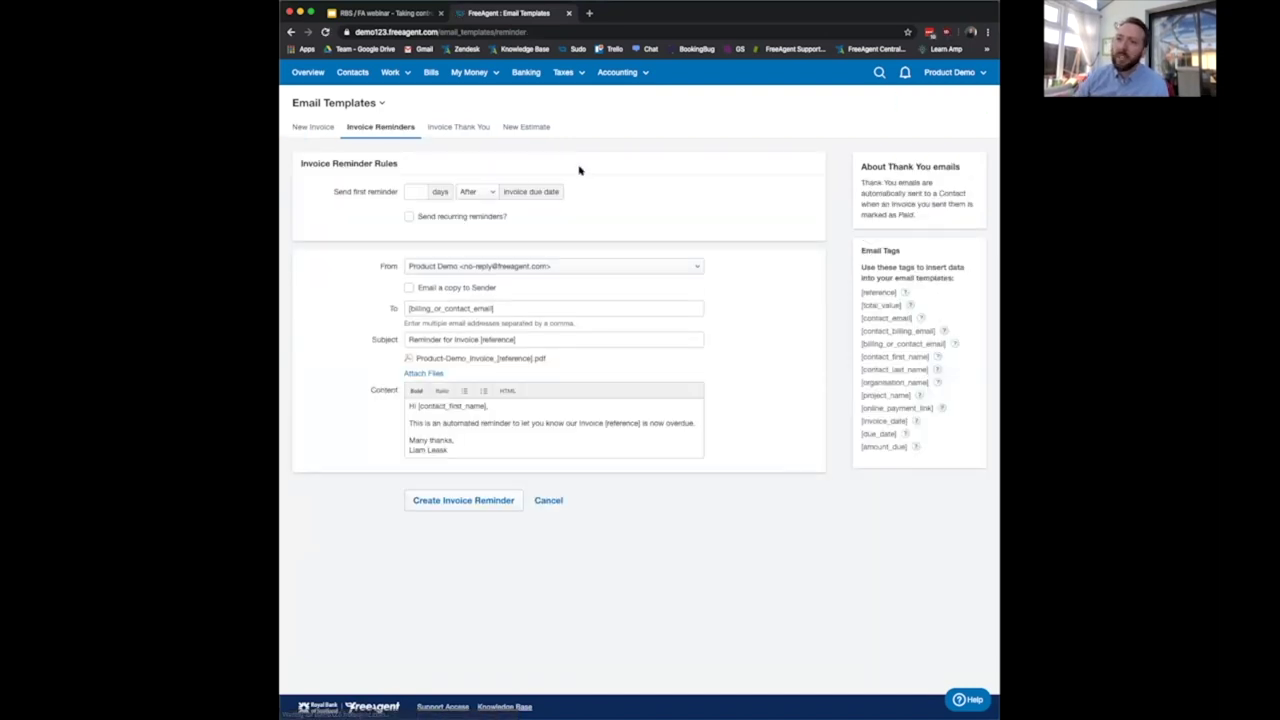
- Set the first invoice reminder to 7 days after the invoice due date and enable recurring reminders
click(408, 192)
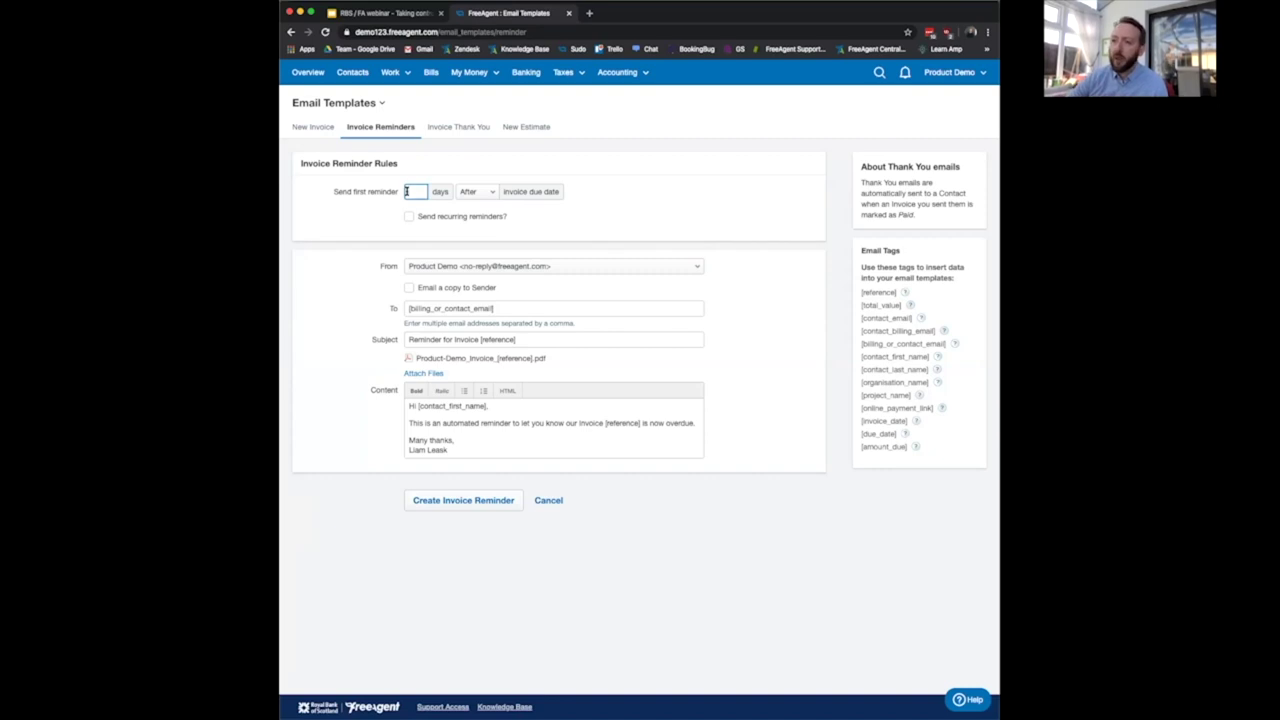
text(7)
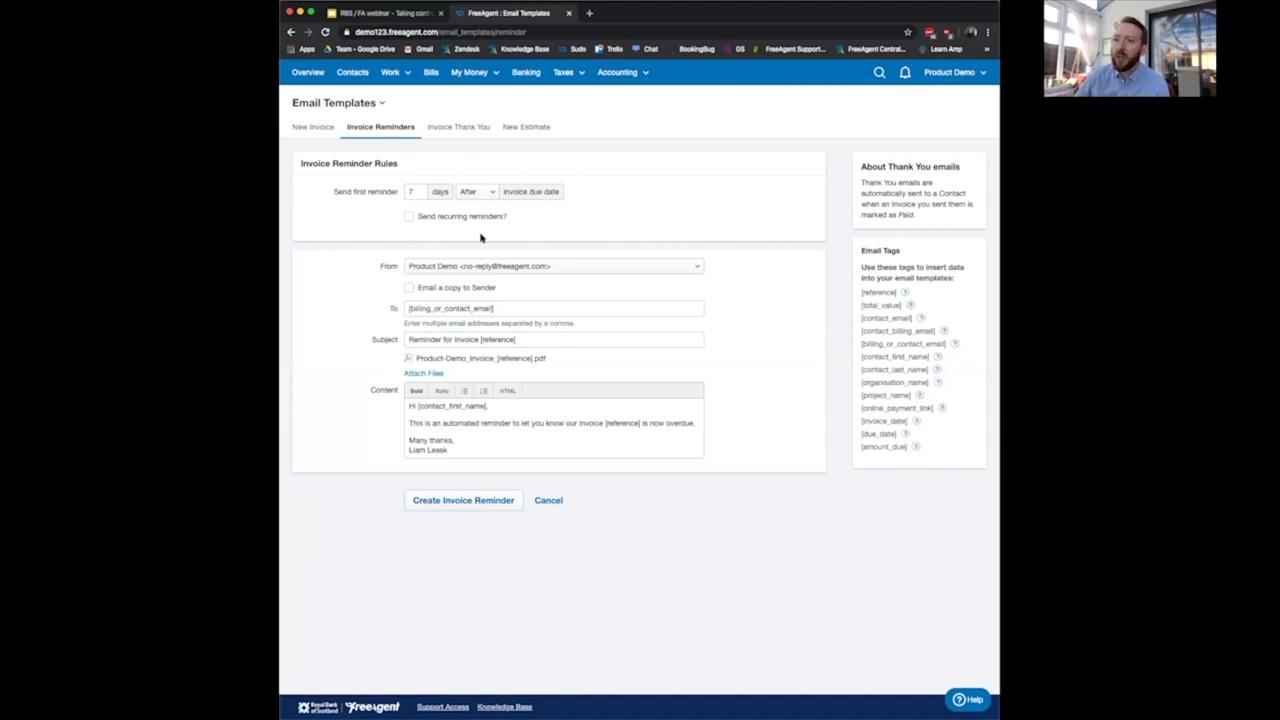
click(408, 216)
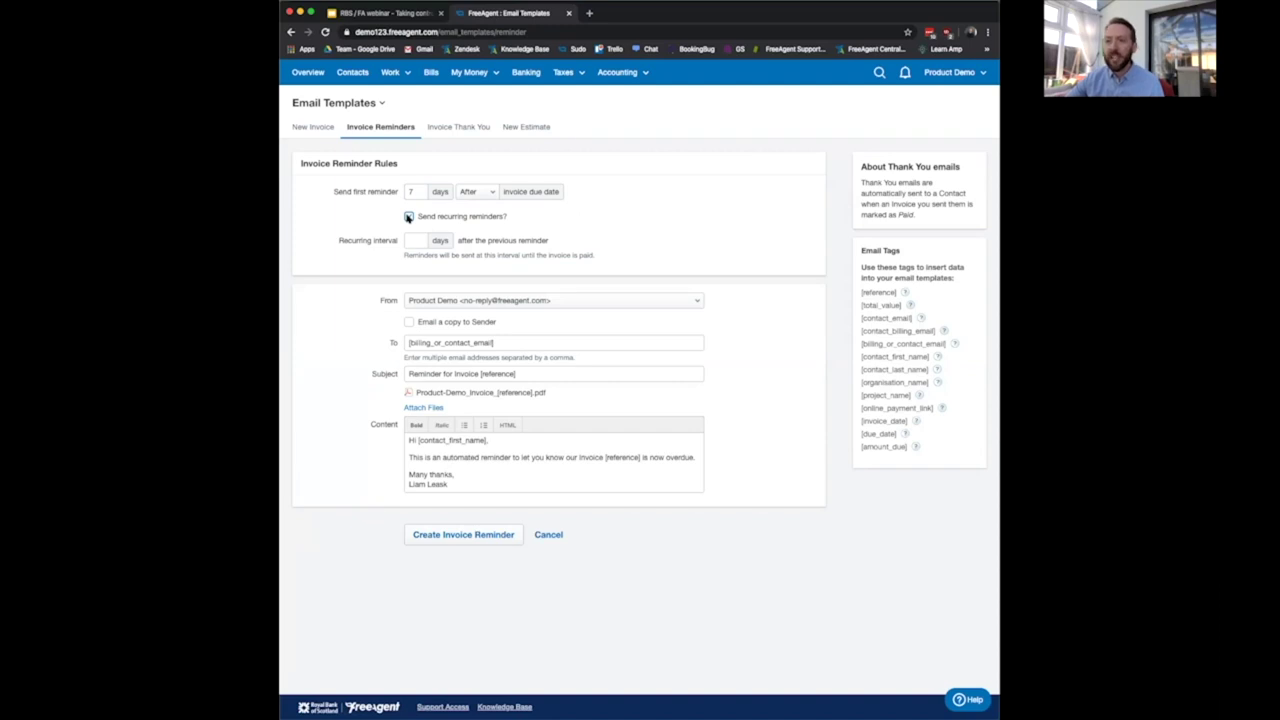
click(408, 217)
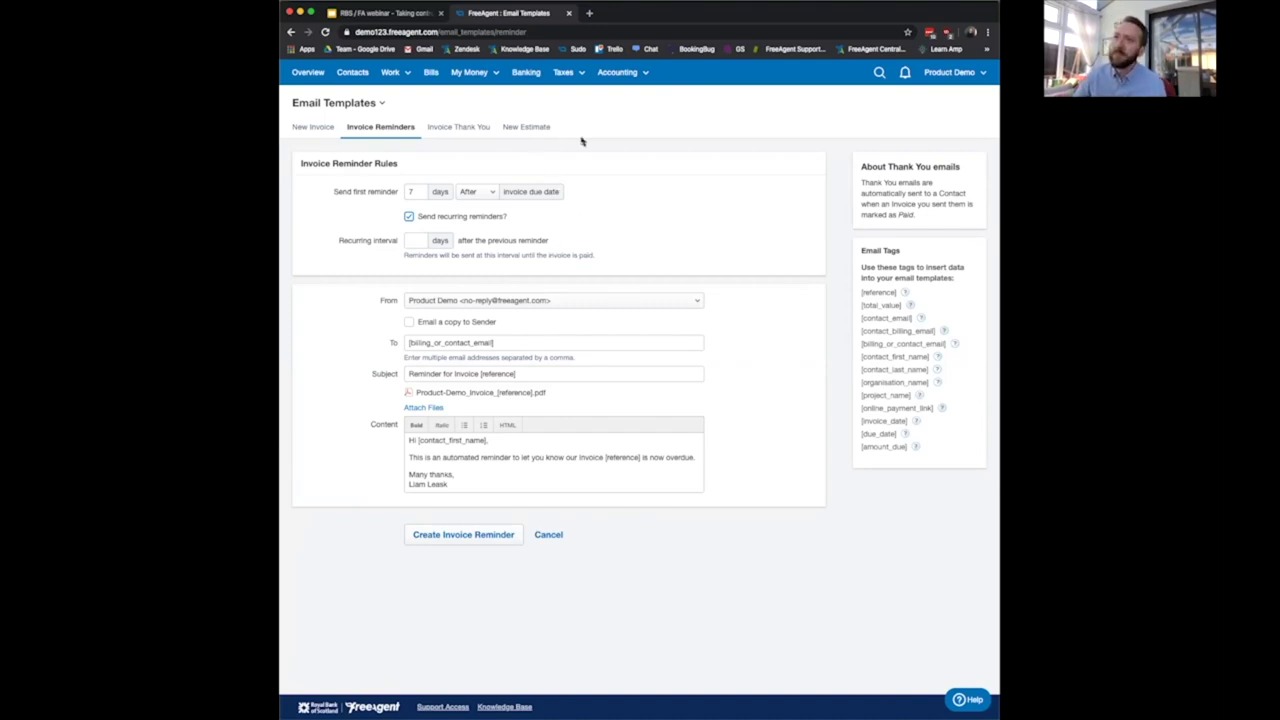
- Return to the Aged Debtors report and open Fez Consulting Ltd's overdue invoice dated 14-04-2018
mouse_move(617, 72)
click(613, 95)
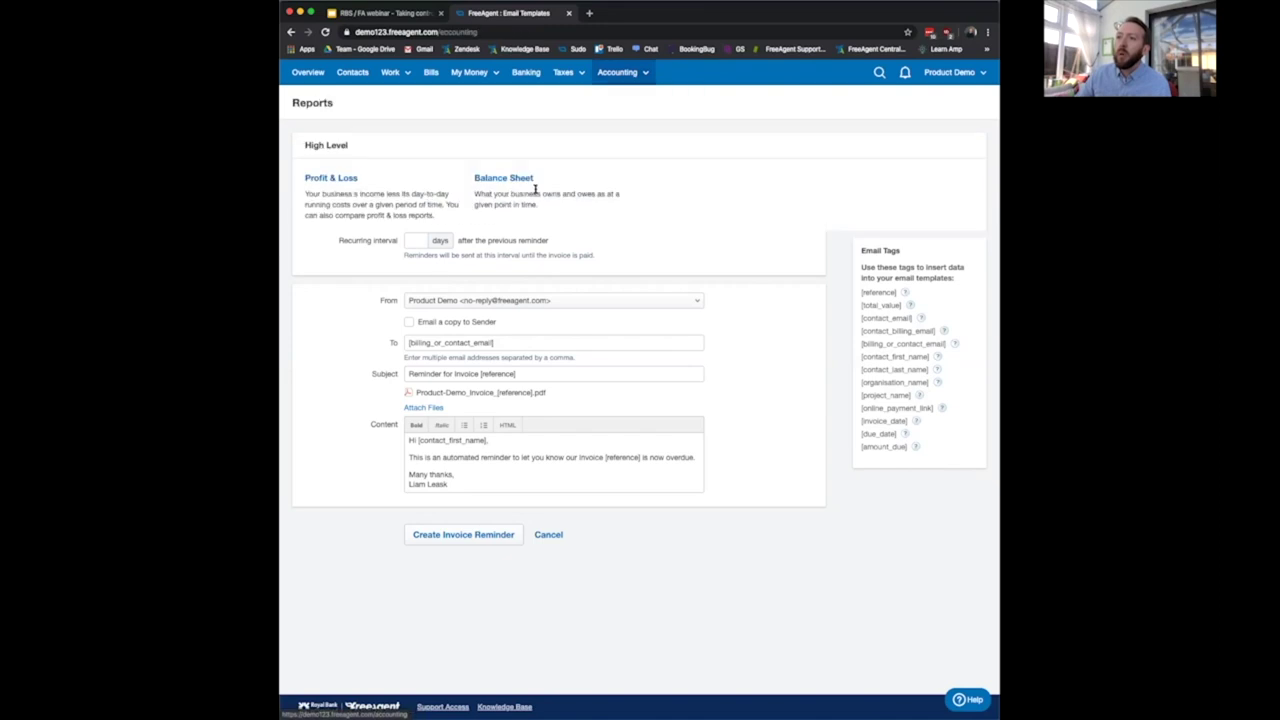
click(354, 290)
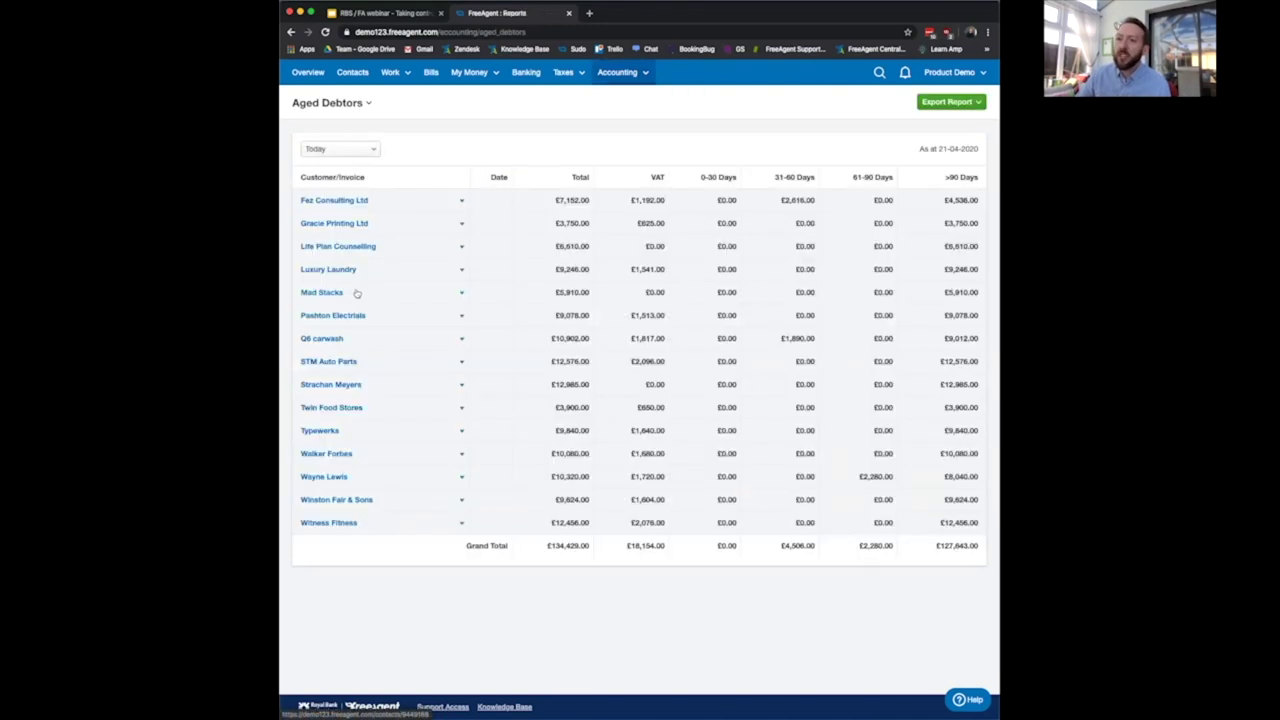
click(361, 205)
click(435, 225)
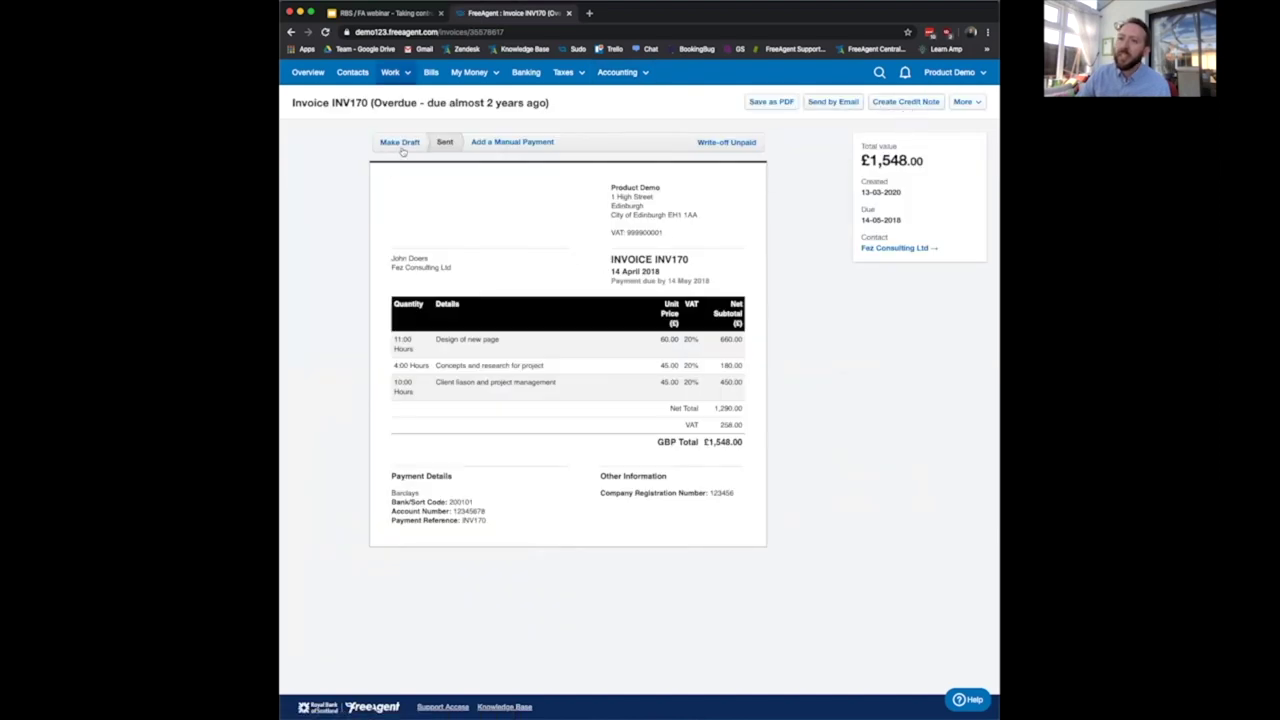
- Revert the Fez Consulting Ltd invoice to draft, edit it and enable email payment reminders if it goes unpaid
click(400, 143)
click(893, 102)
scroll(547, 427, down, 1)
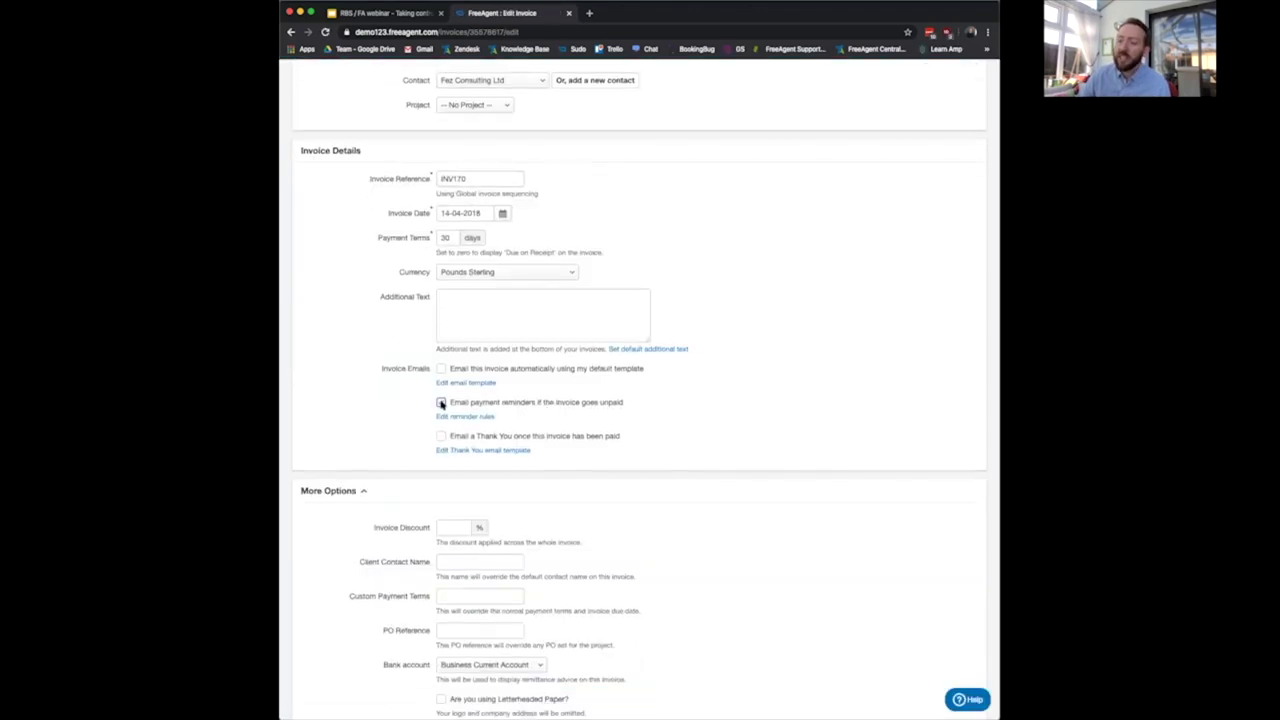
click(441, 403)
scroll(443, 406, up, 2)
- Open the Aged Creditors report to view the unpaid supplier bills
mouse_move(617, 72)
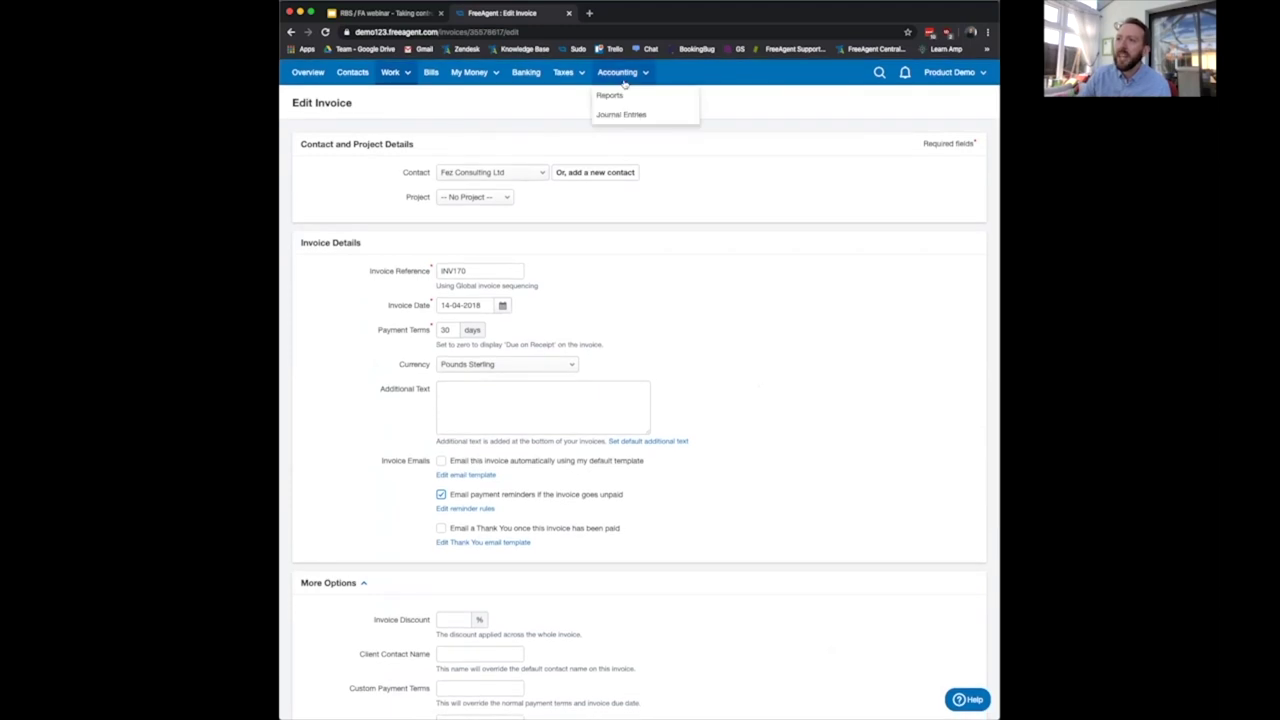
click(619, 96)
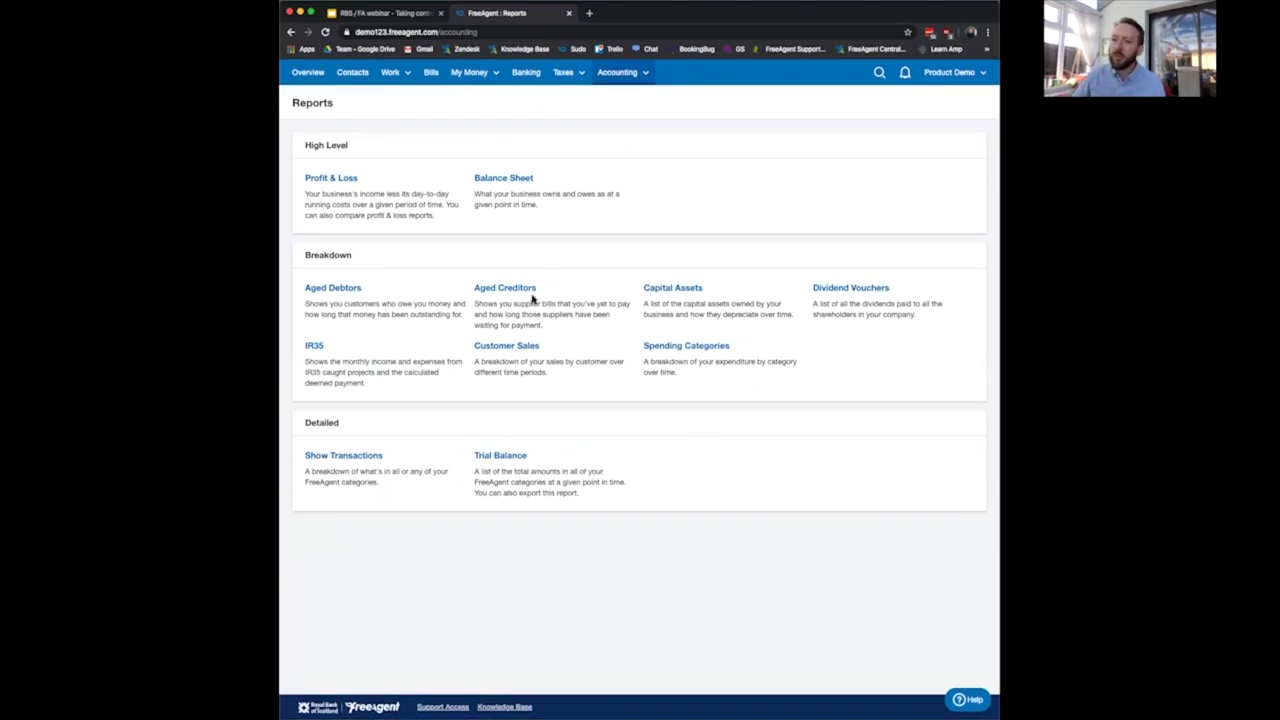
click(532, 290)
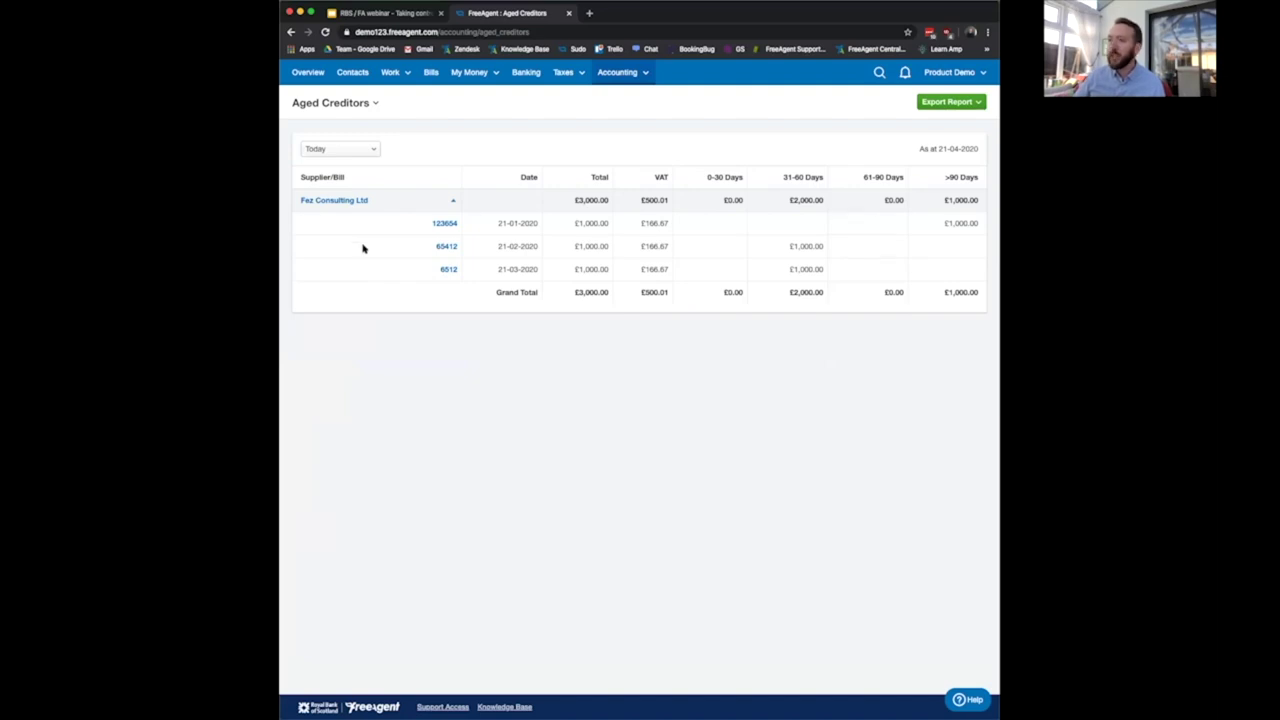
- View the Overview dashboard and open the Accounting Dates settings
click(308, 73)
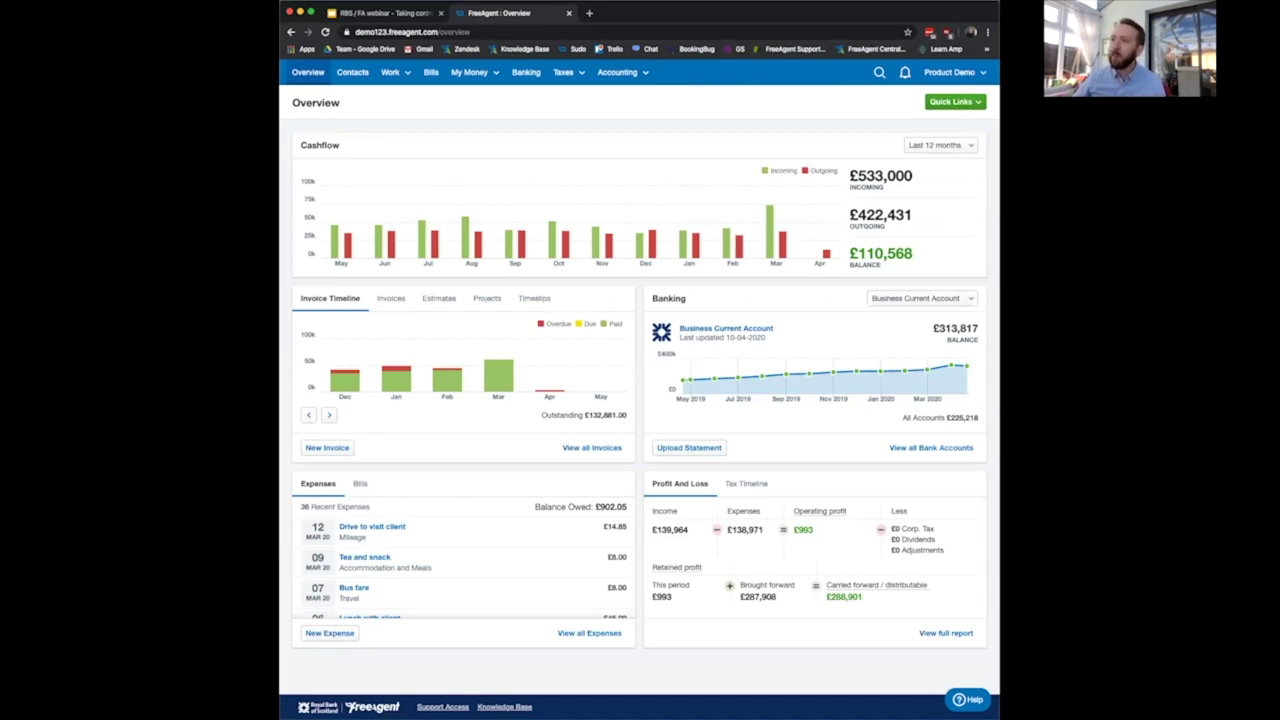
click(950, 72)
click(925, 116)
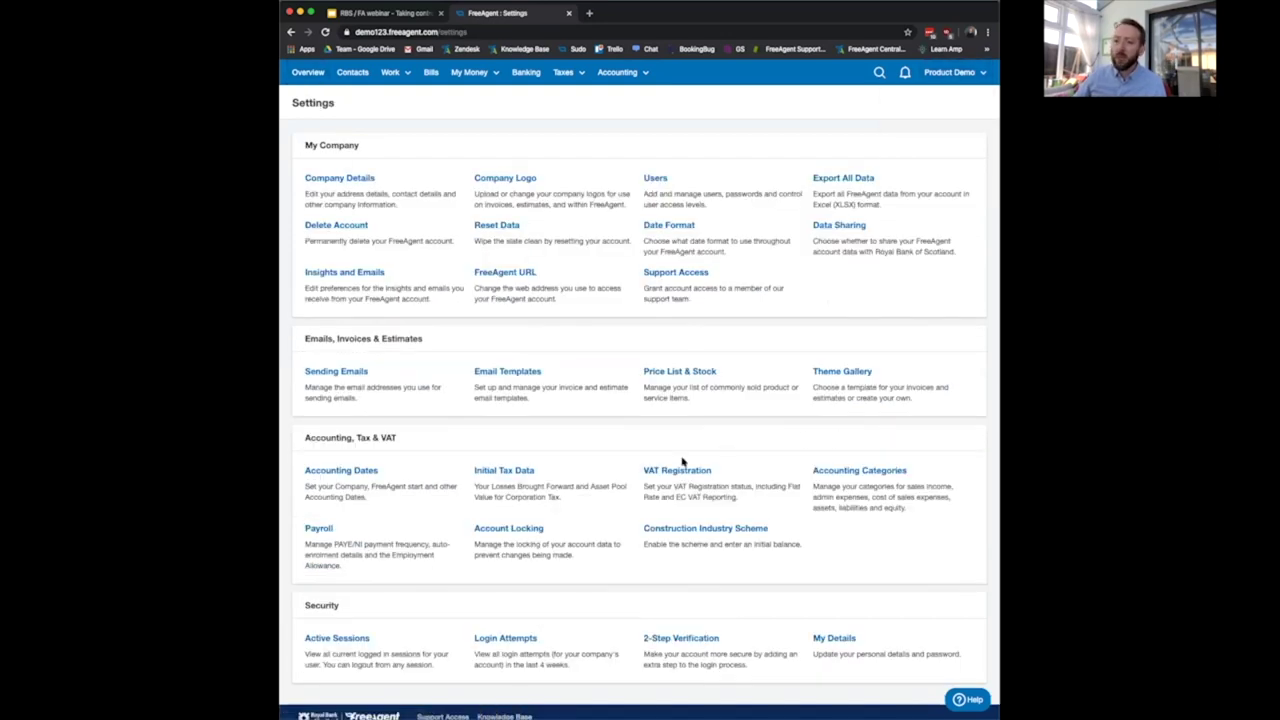
click(347, 471)
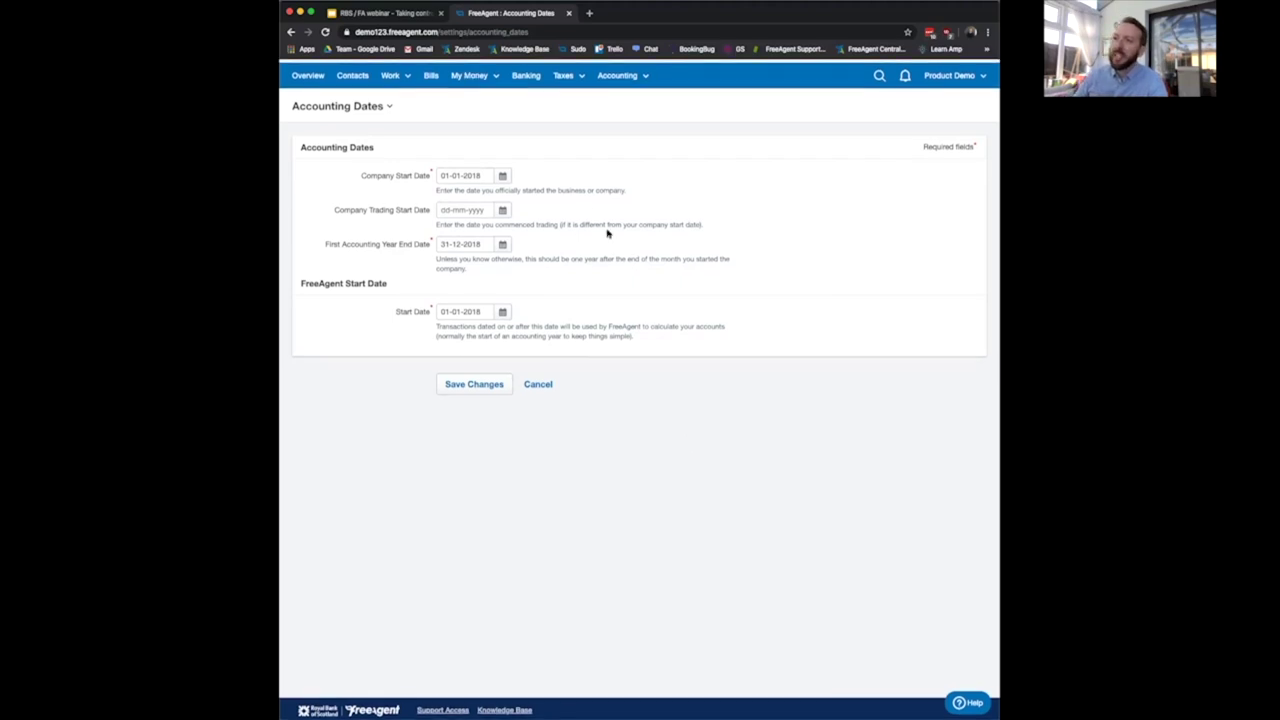
- Open the Business Current Account and try bulk-selecting its first four April 2020 transactions, clearing the selection again
click(533, 77)
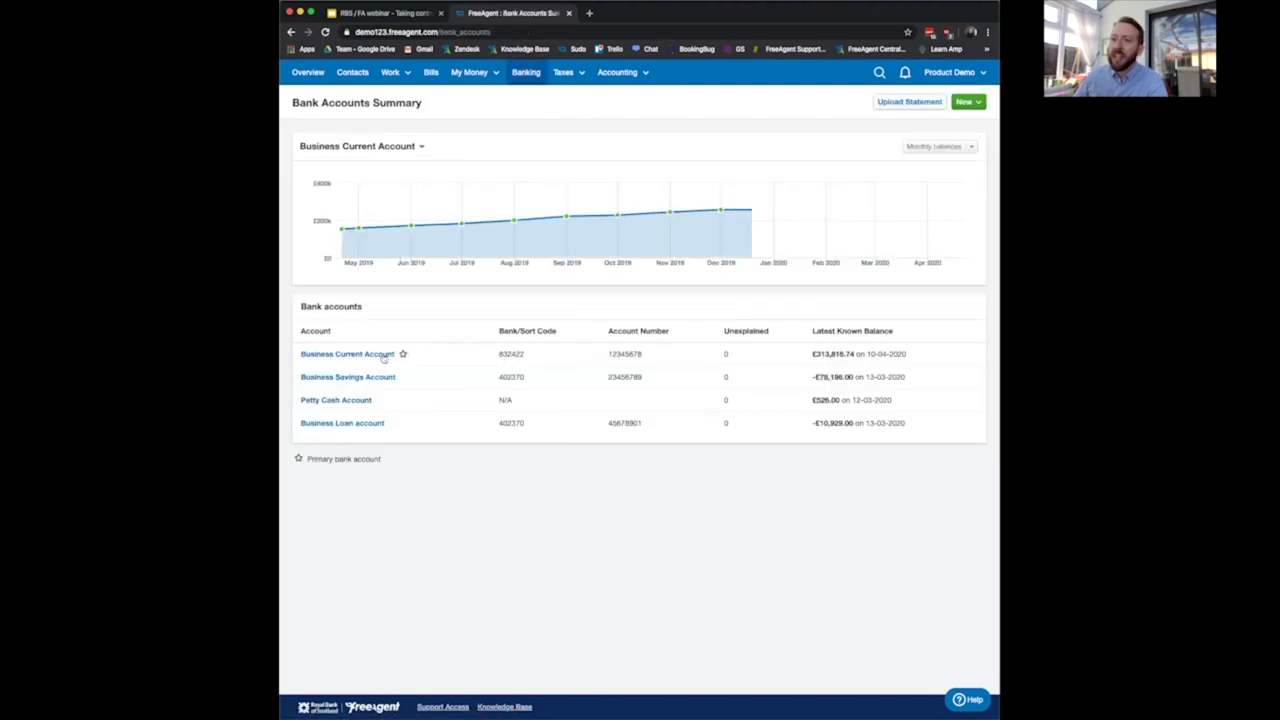
click(376, 356)
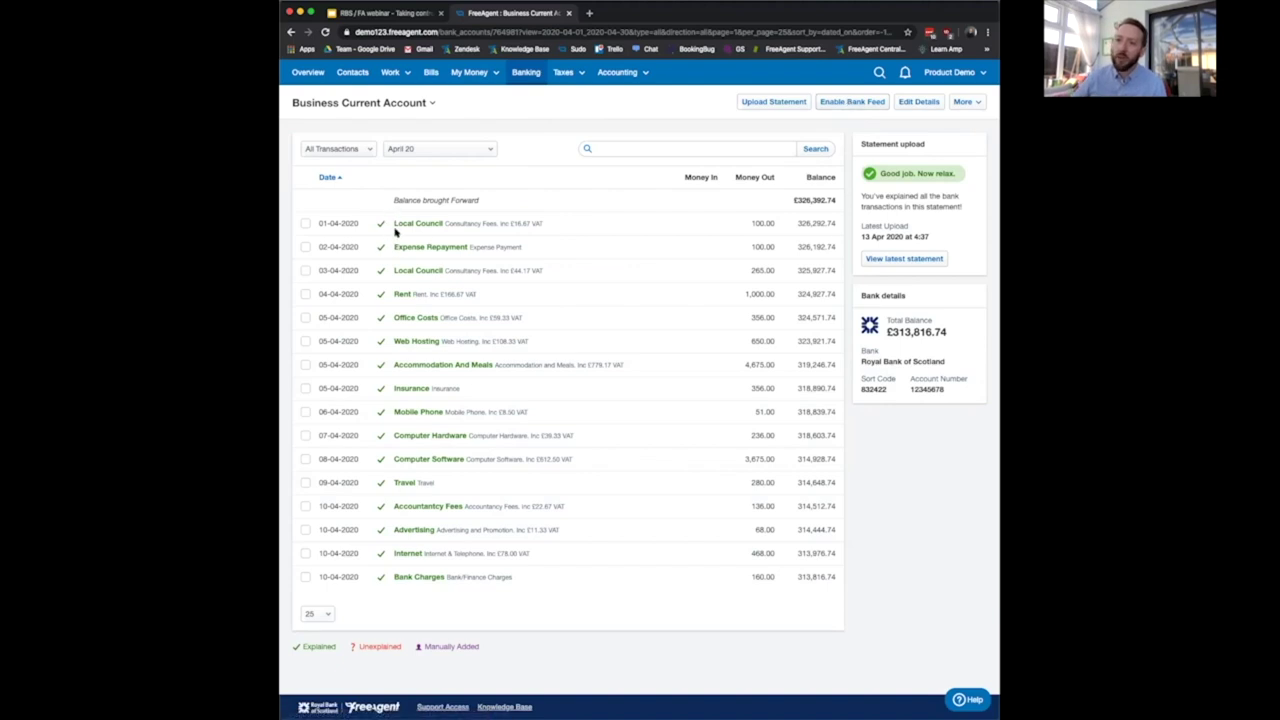
click(305, 223)
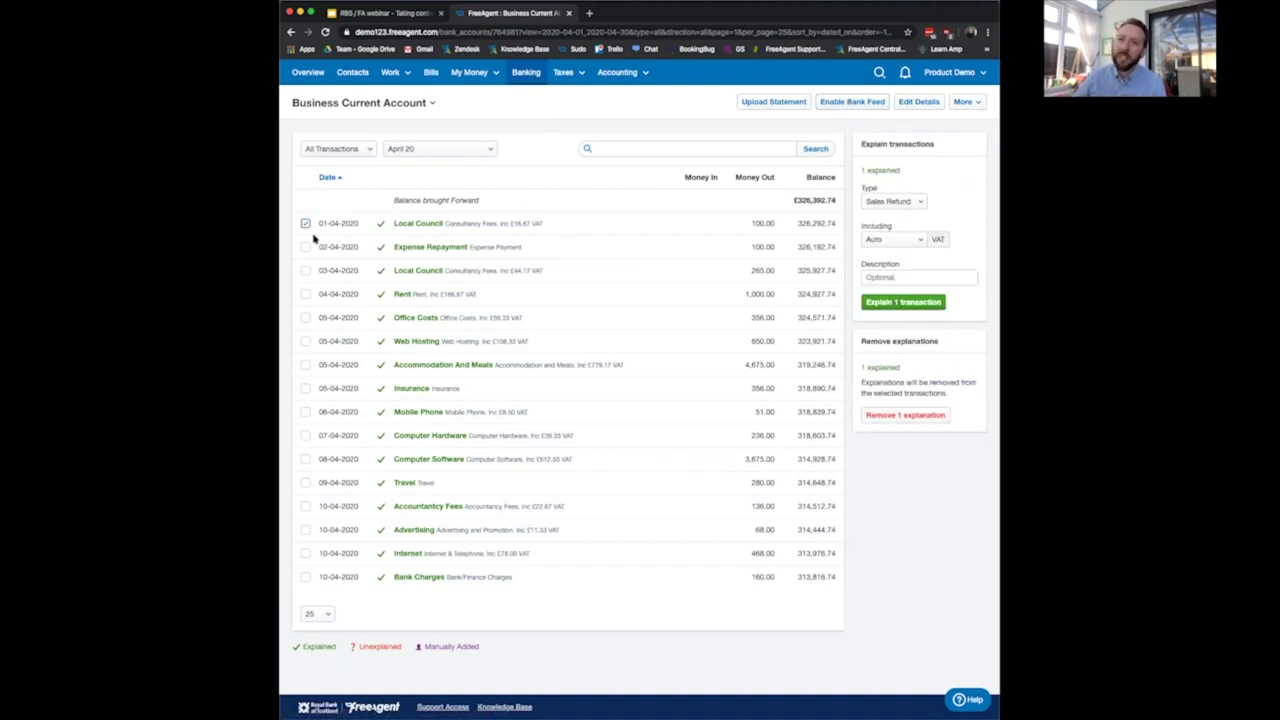
click(305, 247)
click(305, 270)
click(305, 294)
click(305, 294)
click(305, 270)
click(305, 247)
click(305, 223)
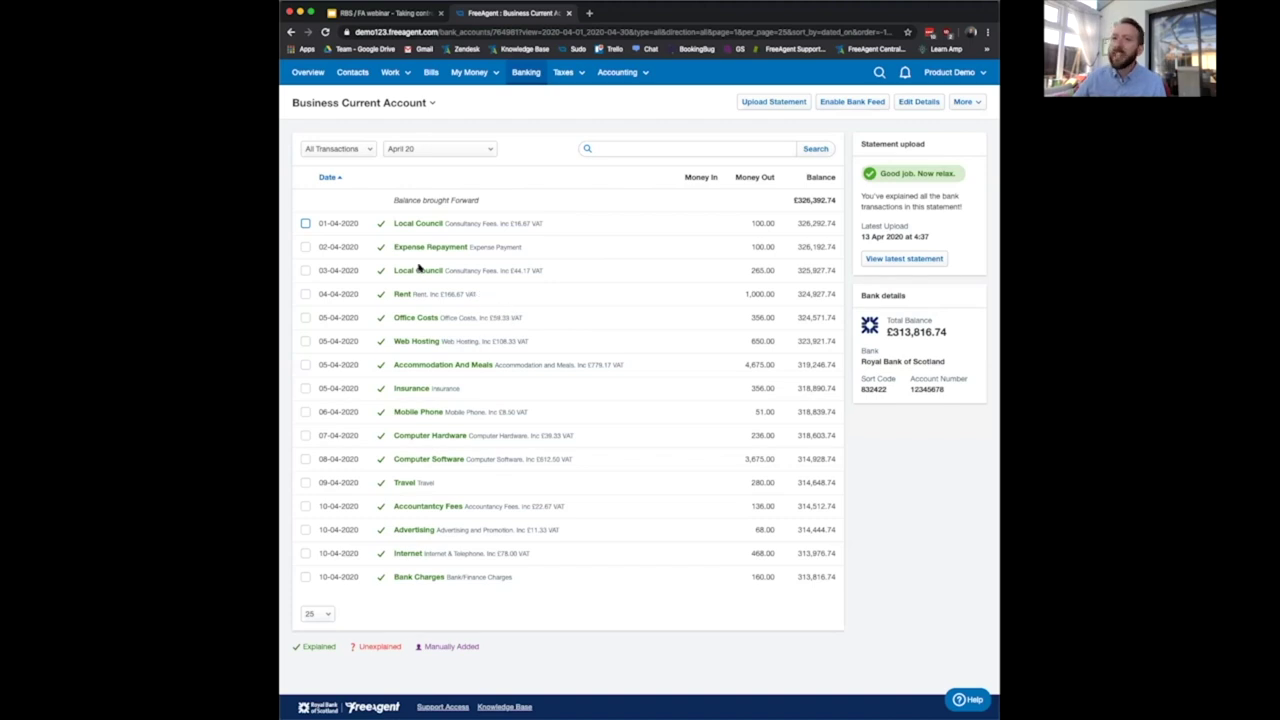
- Return to the Overview dashboard
click(308, 72)
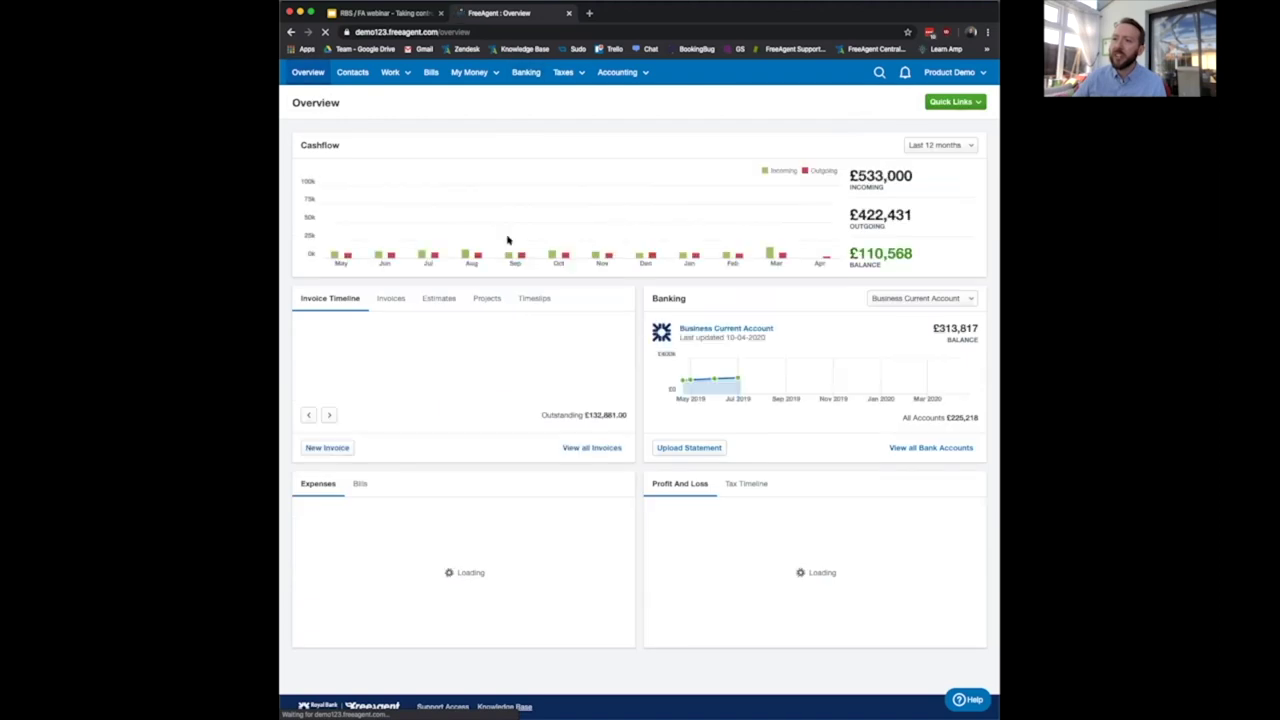